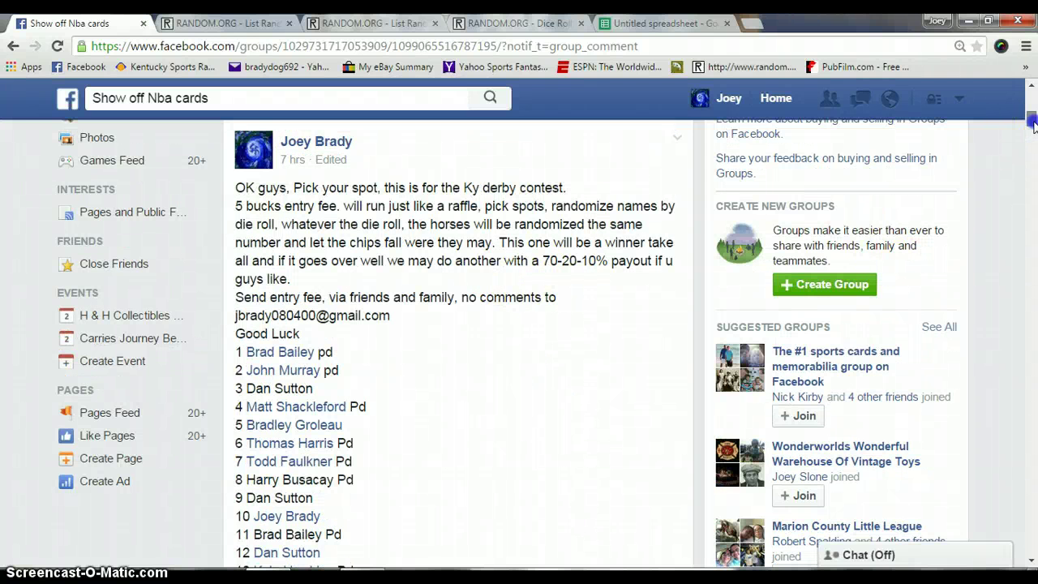
# - Select entrant entries 1–20 in the Ky Derby post and copy them
pyautogui.moveTo(1032, 122); pyautogui.dragTo(1032, 123)
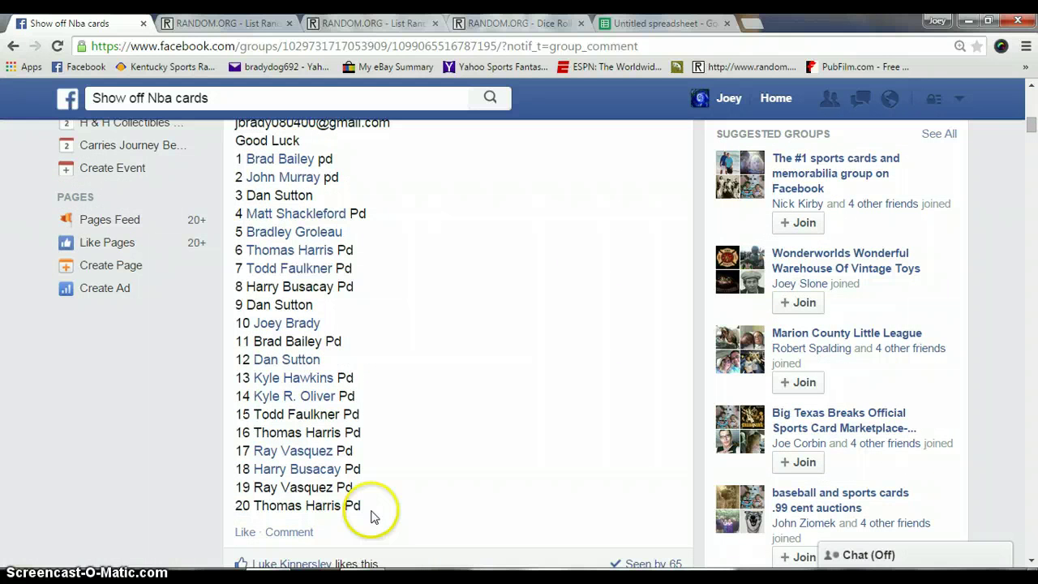
pyautogui.moveTo(381, 509); pyautogui.dragTo(233, 162)
pyautogui.rightClick(412, 189)
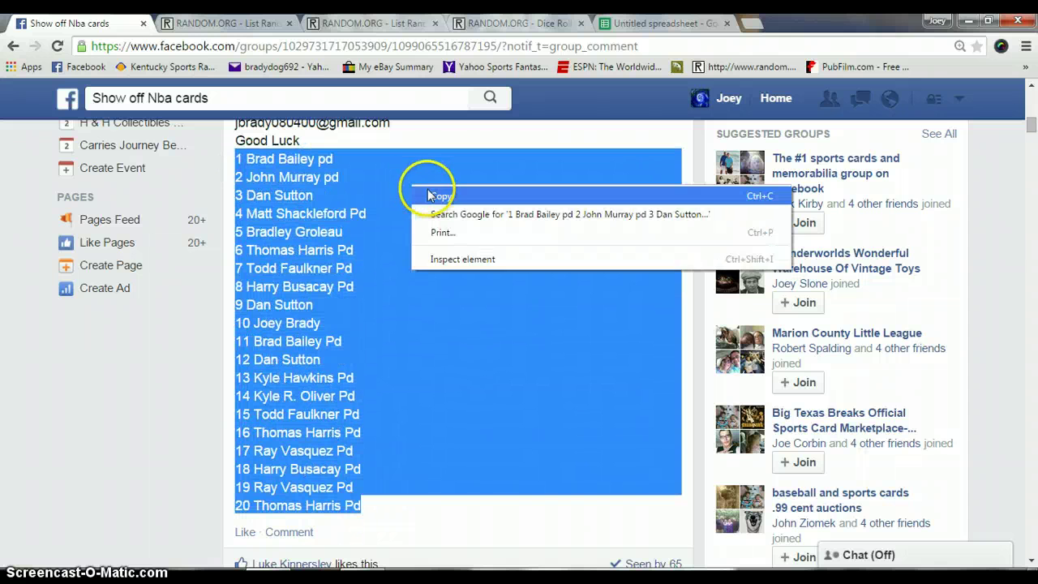
pyautogui.click(428, 194)
# - Paste the 20 numbered entrant names into the empty List Randomizer's list box
pyautogui.click(231, 22)
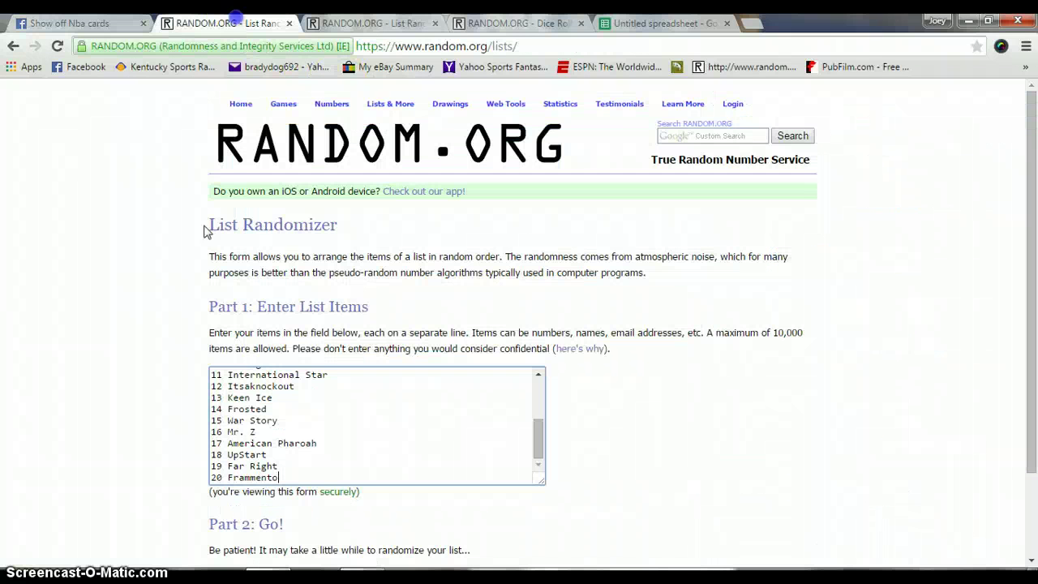
pyautogui.moveTo(535, 444); pyautogui.dragTo(551, 401)
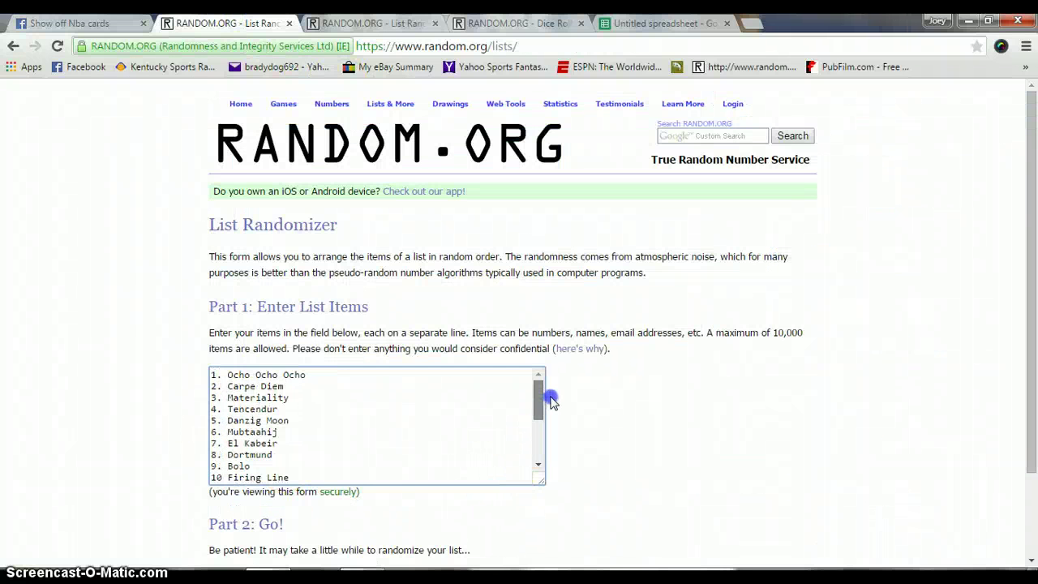
pyautogui.hotkey('ctrl', 'Tab')
pyautogui.rightClick(234, 370)
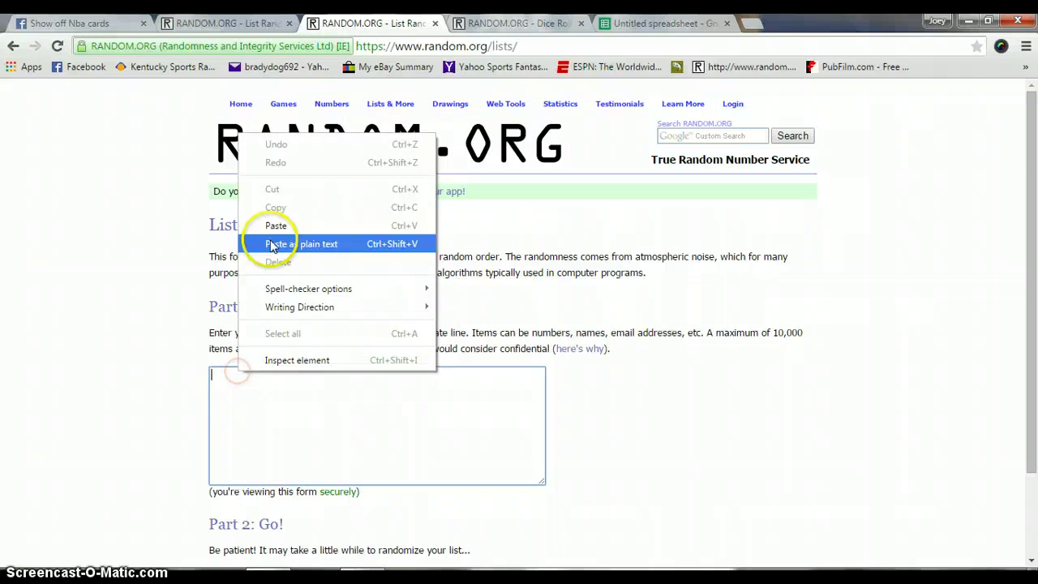
pyautogui.click(276, 227)
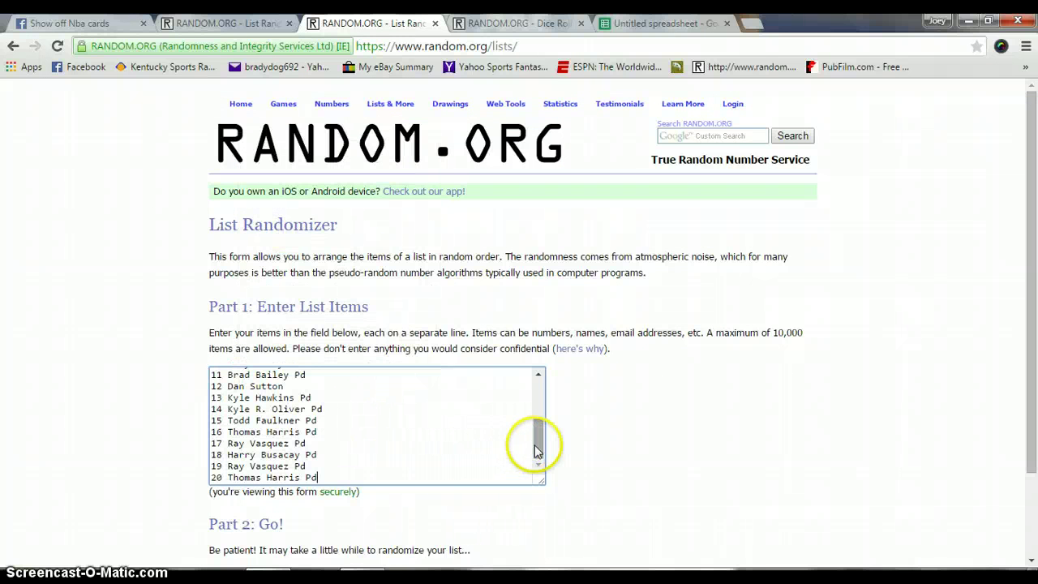
pyautogui.moveTo(537, 440); pyautogui.dragTo(538, 396)
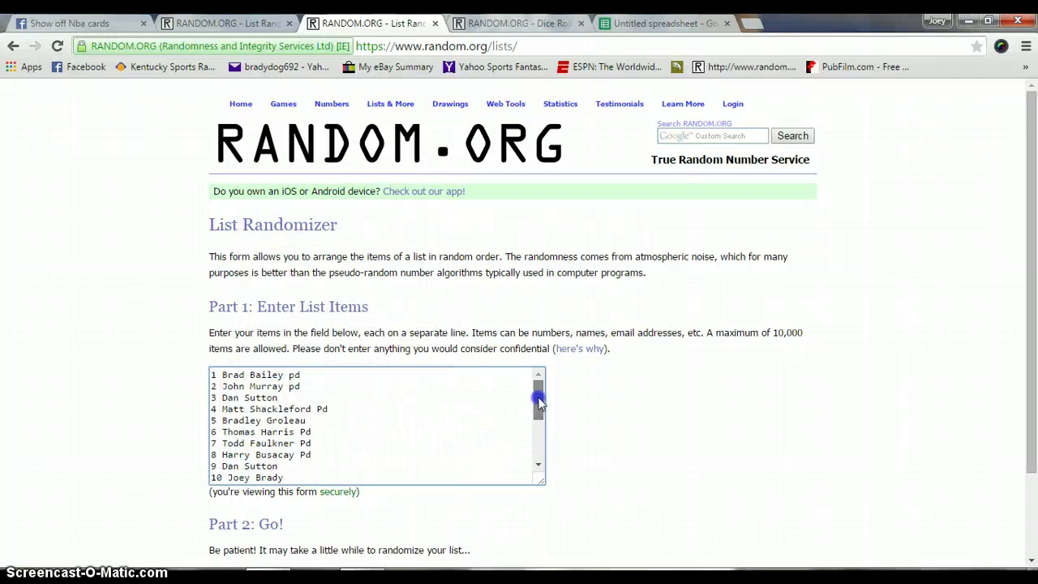
# - Post a 'live' comment below 'setting up, wish me luck' in the contest thread
pyautogui.click(81, 23)
pyautogui.scroll(-15, 333, 457)
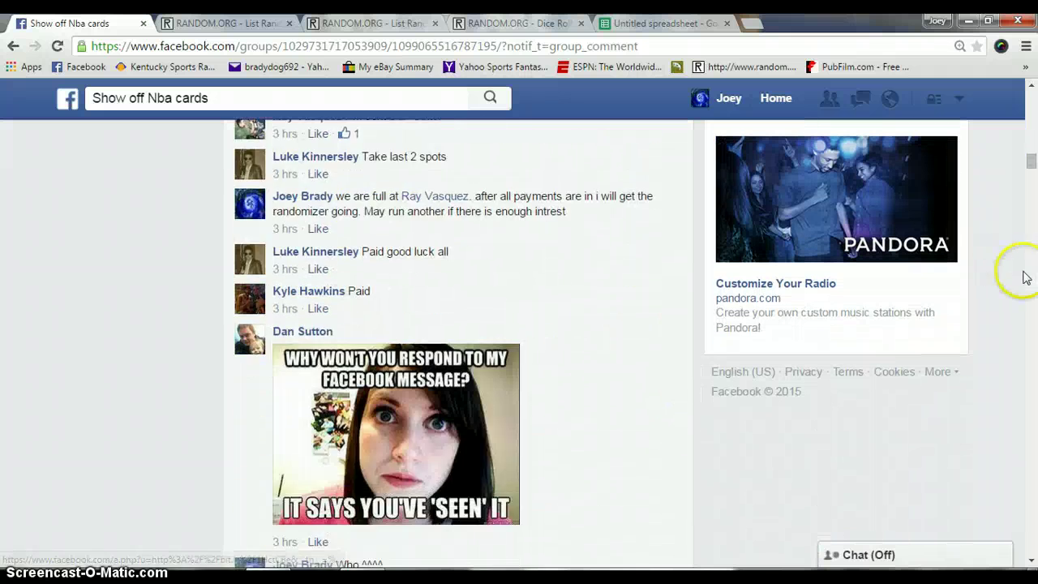
pyautogui.scroll(-20, 476, 380)
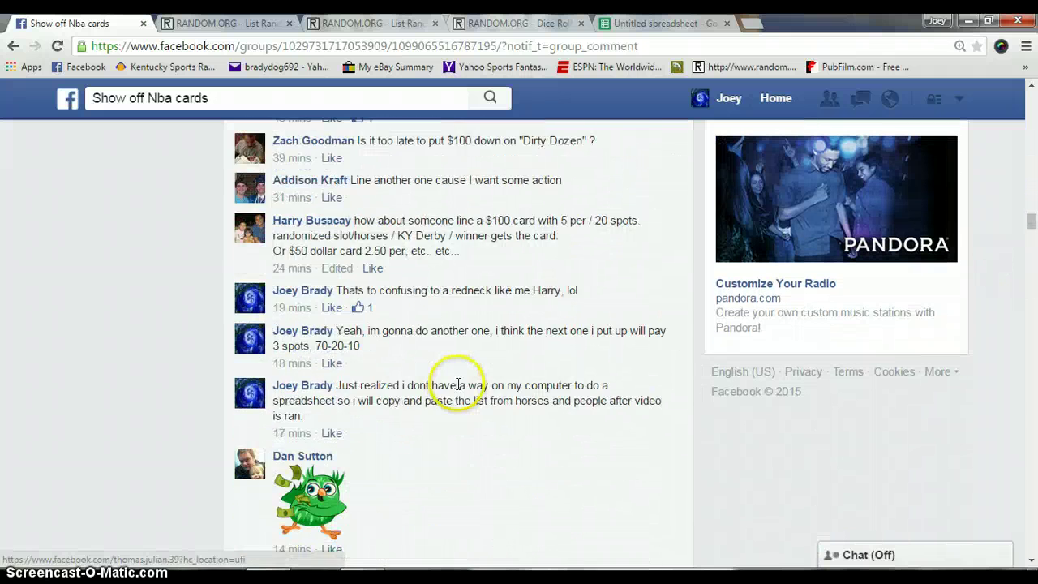
pyautogui.scroll(-4, 459, 389)
pyautogui.click(441, 314)
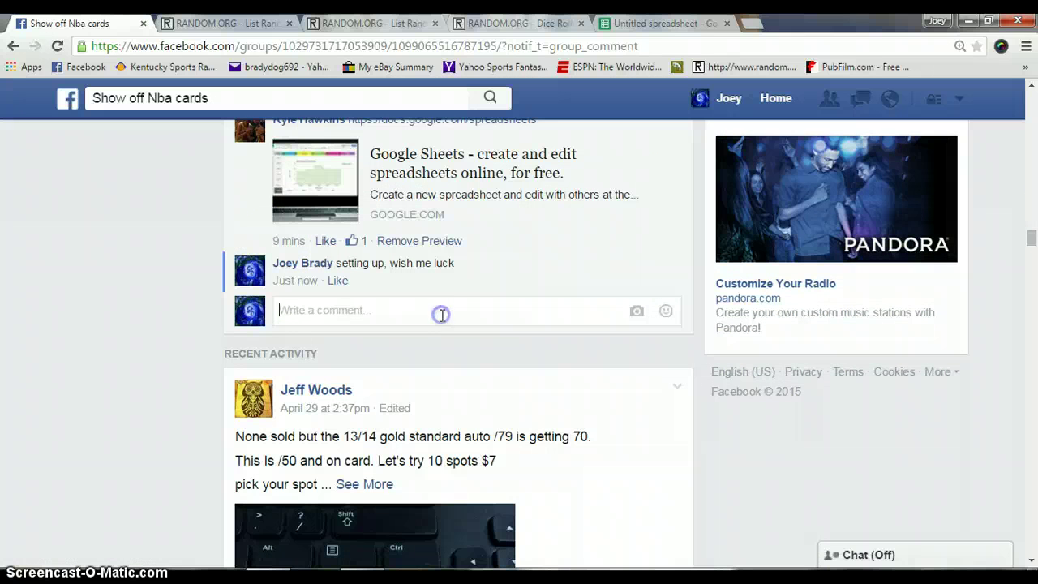
pyautogui.write('live')
pyautogui.press('Return')
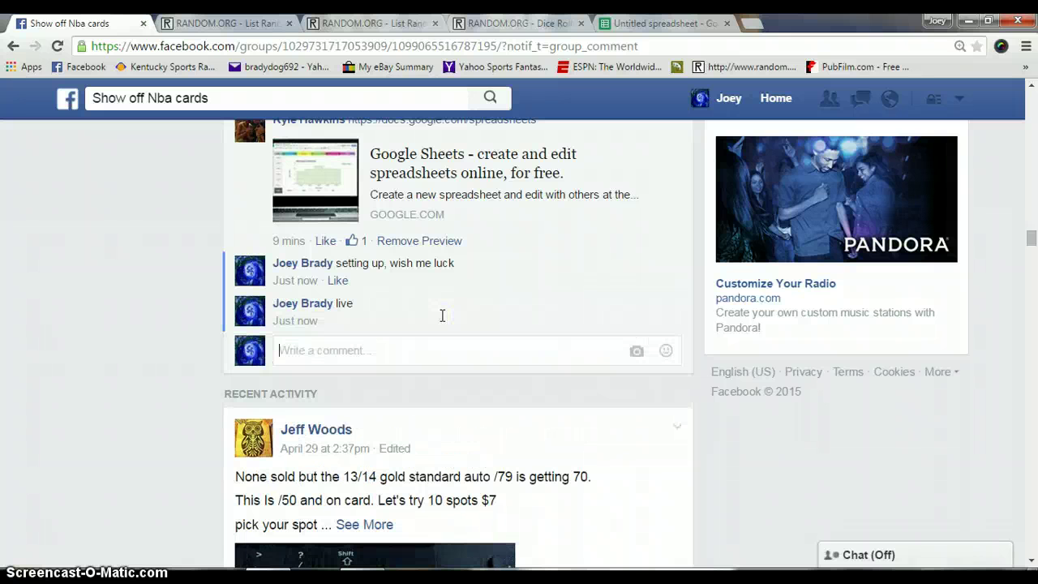
pyautogui.click(994, 580)
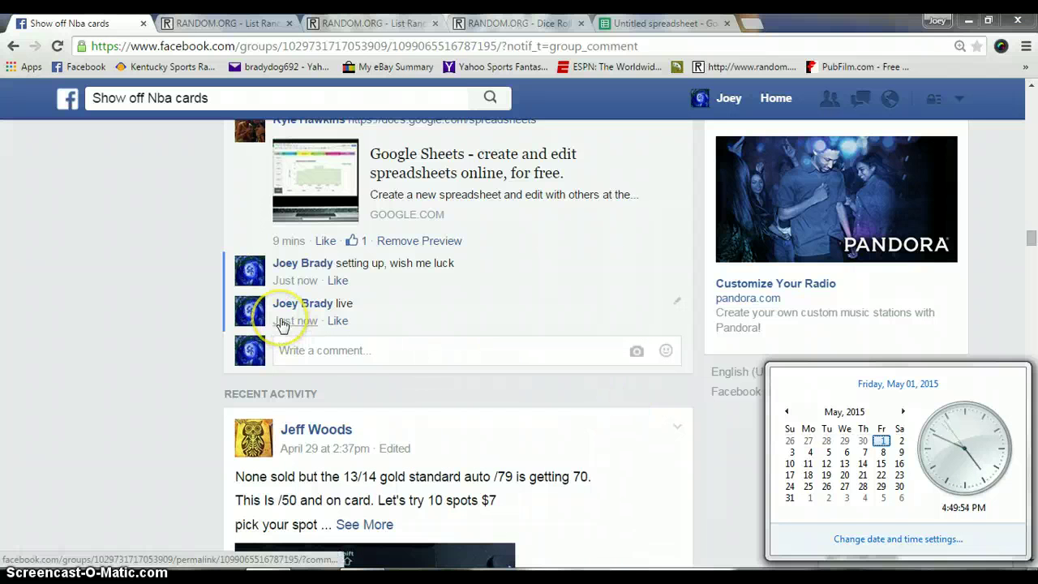
# - Roll two virtual dice in the Dice Roller, getting a 6 and a 2
pyautogui.moveTo(282, 322)
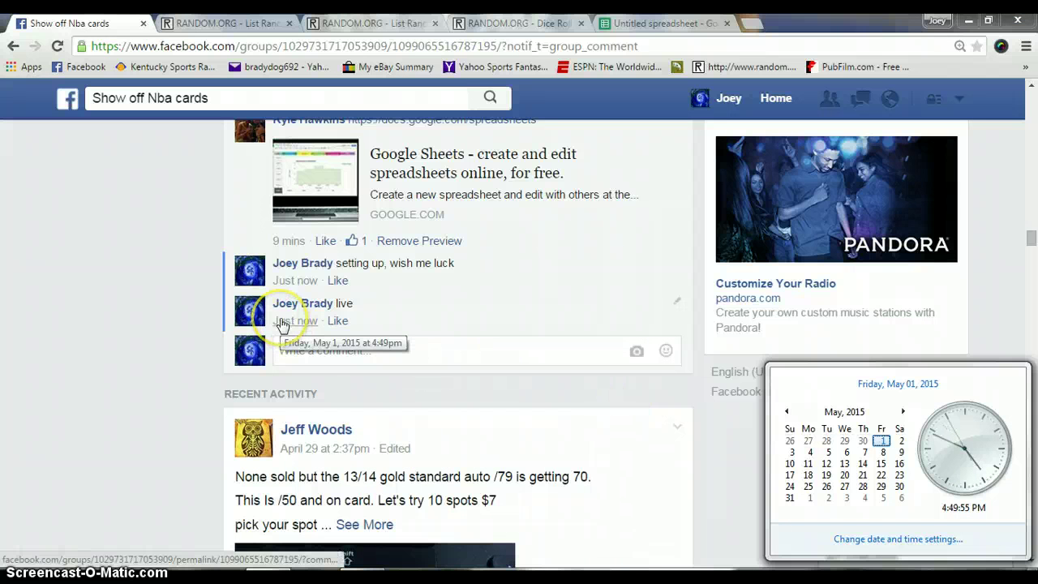
pyautogui.click(508, 24)
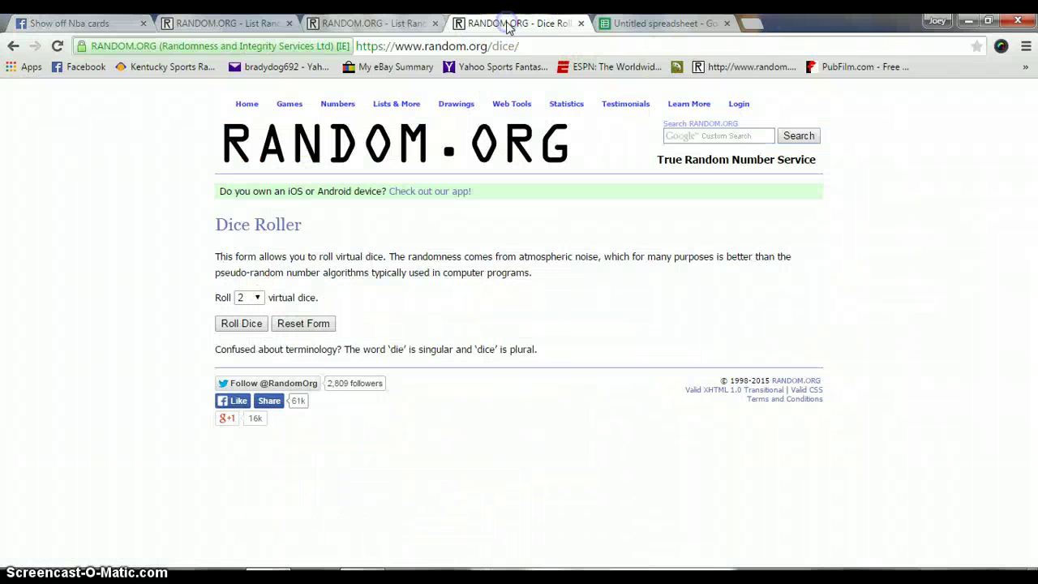
pyautogui.click(241, 324)
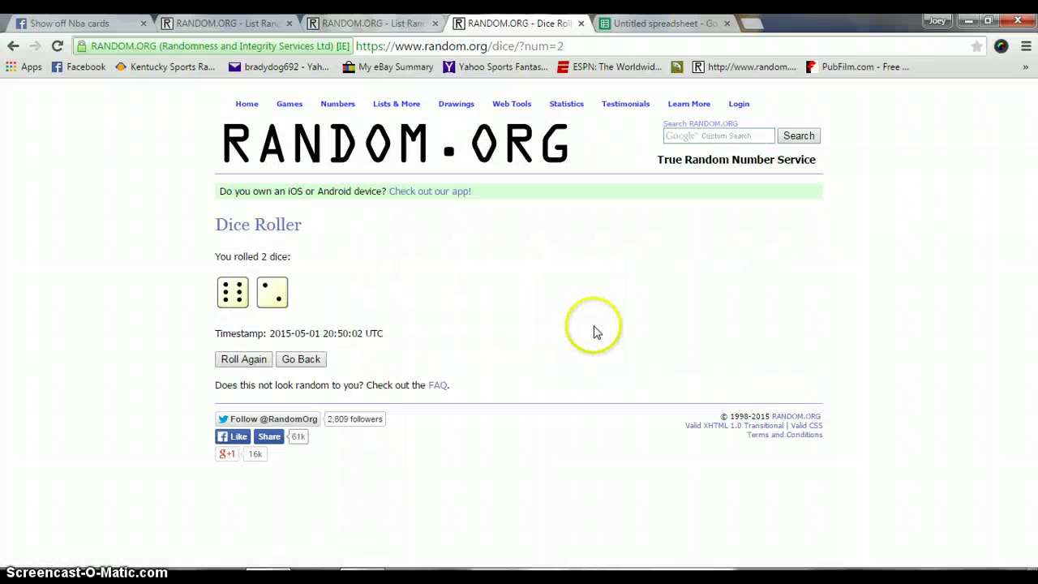
pyautogui.click(1002, 578)
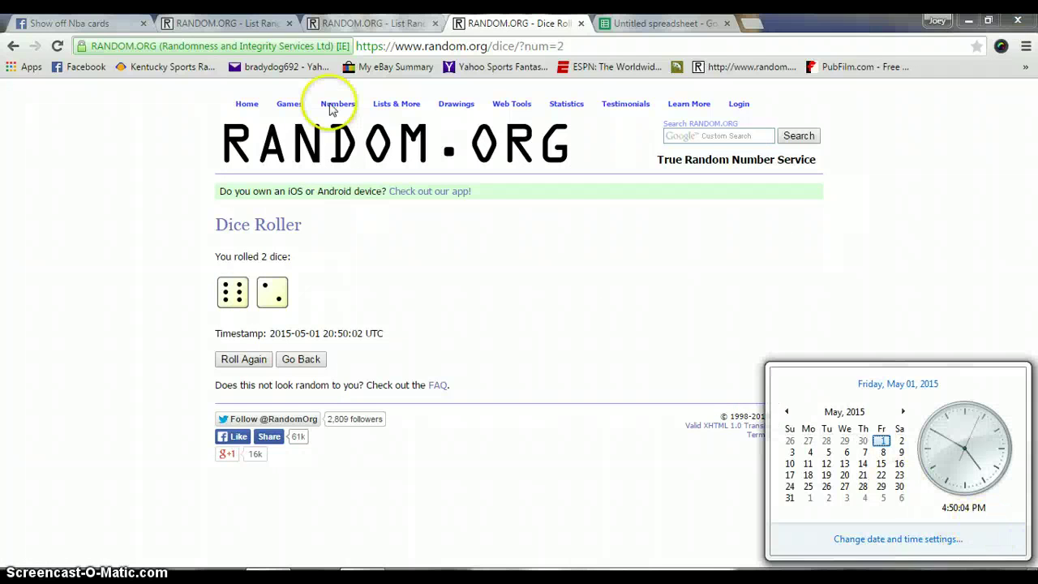
# - Bring up the 20-horse List Randomizer and scroll down to its Randomize button
pyautogui.click(402, 23)
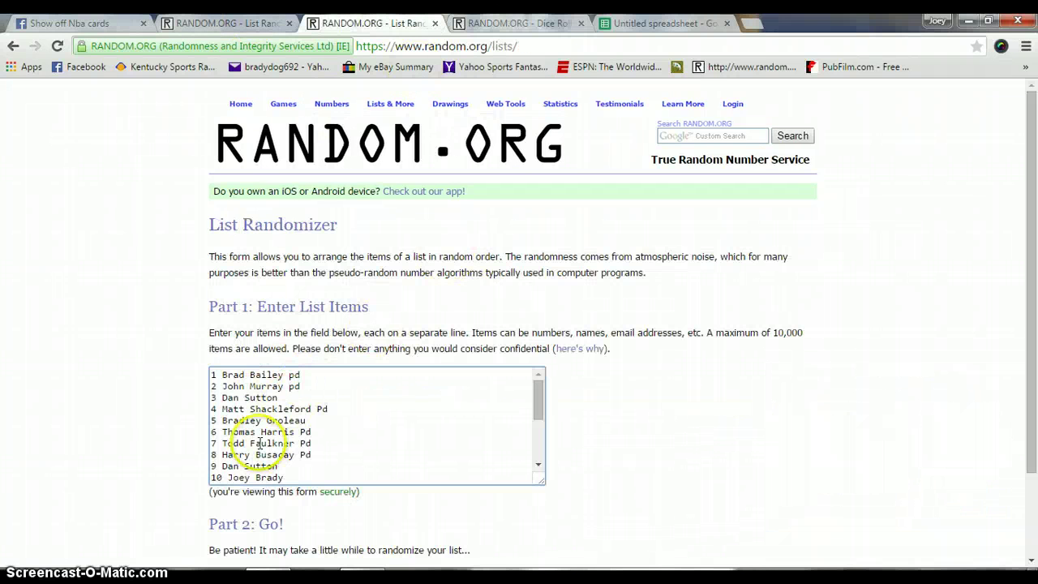
pyautogui.moveTo(1034, 185); pyautogui.dragTo(1034, 234)
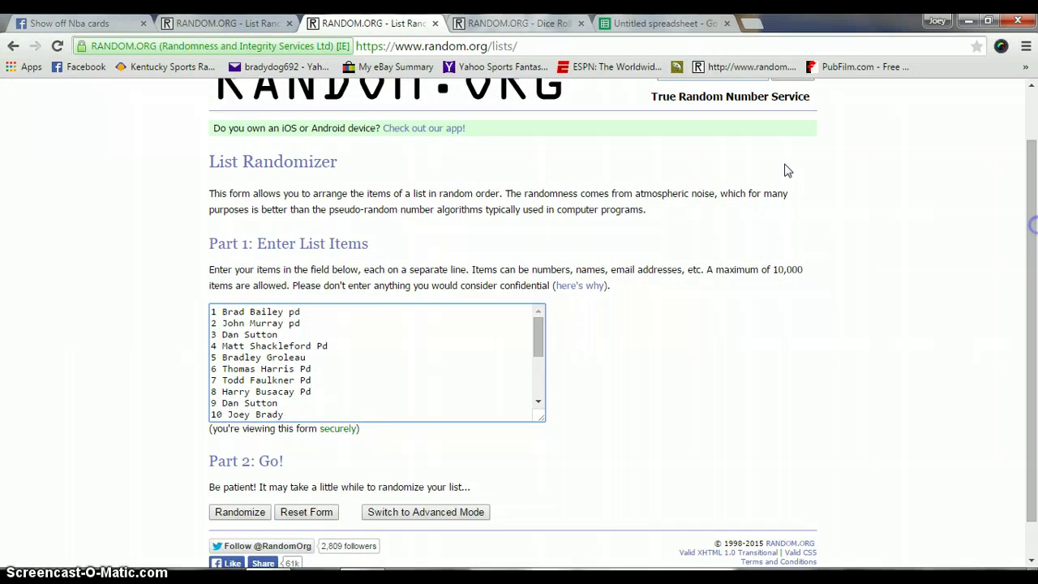
pyautogui.click(252, 23)
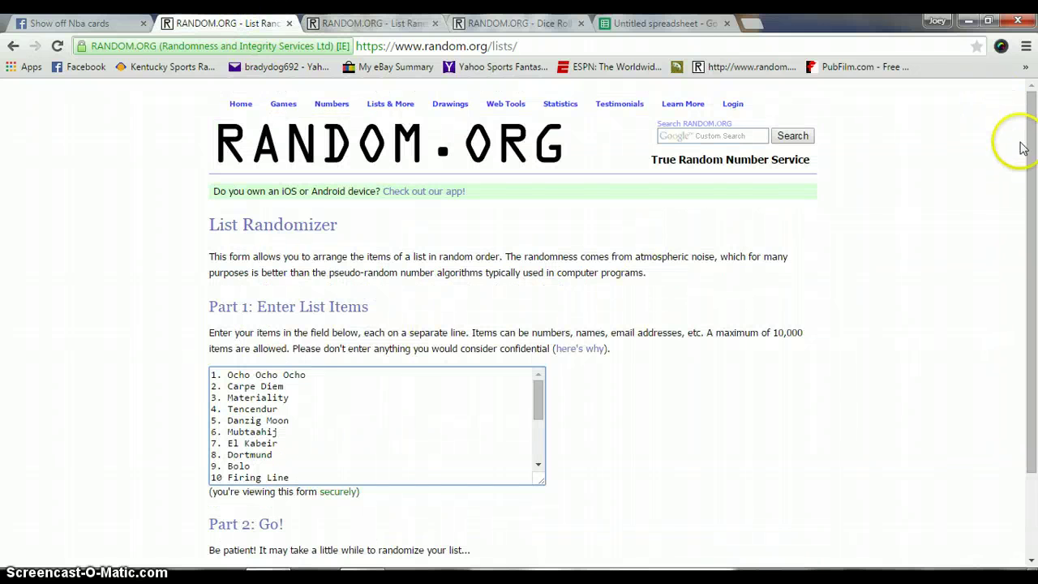
pyautogui.moveTo(1029, 150); pyautogui.dragTo(1032, 191)
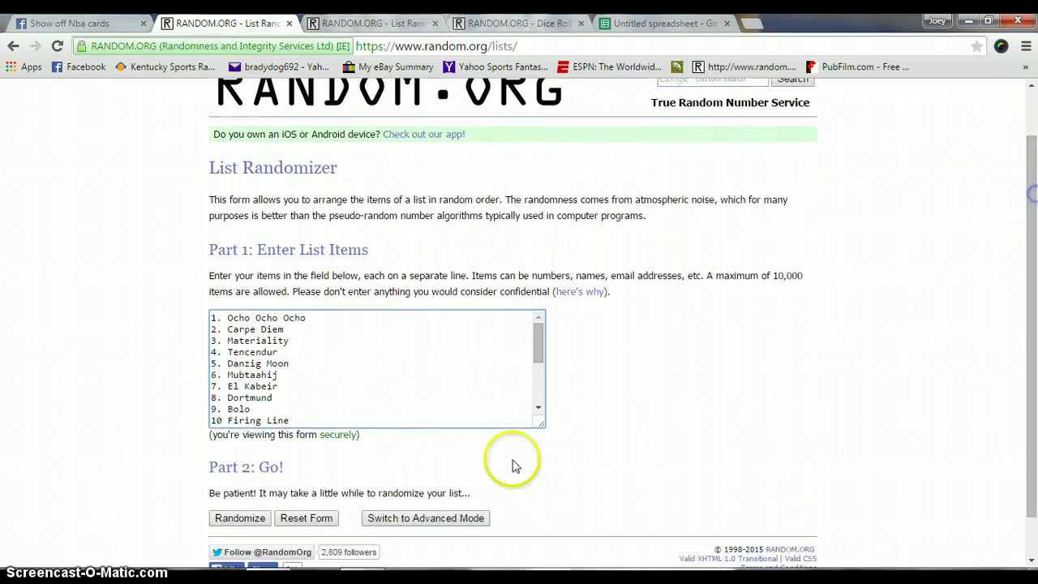
pyautogui.click(542, 349)
pyautogui.moveTo(542, 351); pyautogui.dragTo(552, 394)
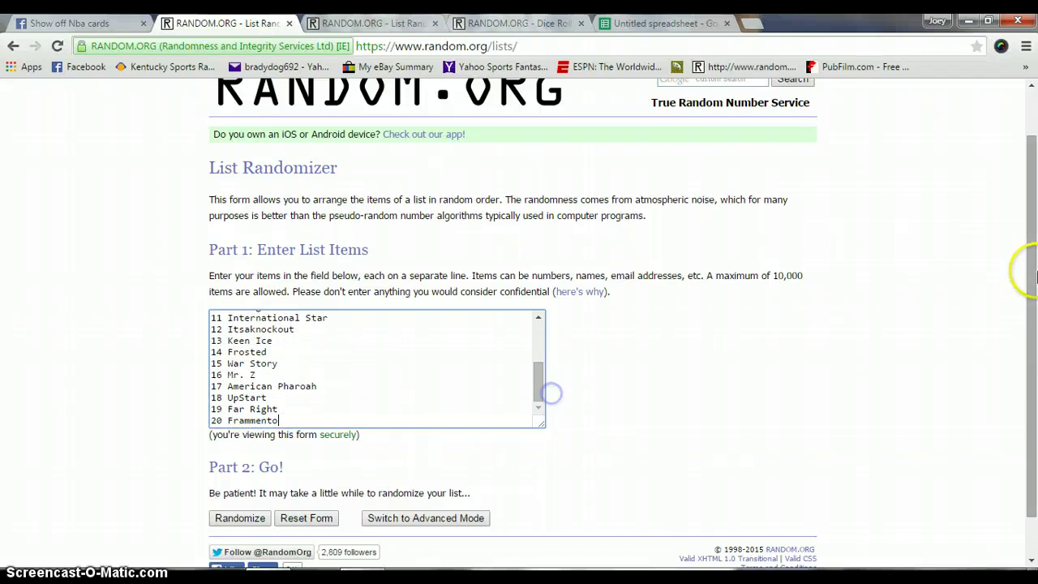
pyautogui.moveTo(1030, 285); pyautogui.dragTo(1033, 318)
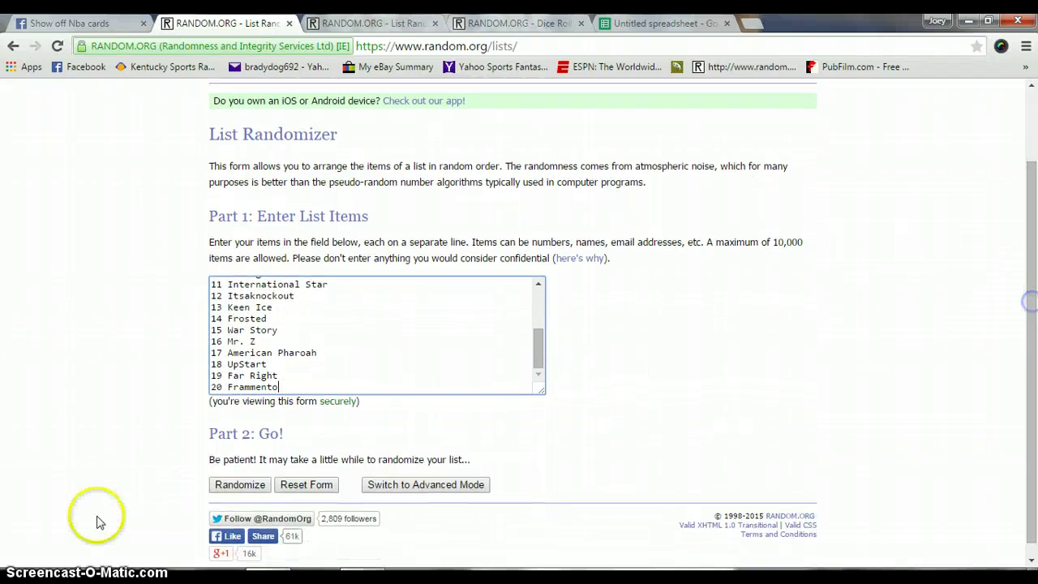
# - Randomize the 20-horse list, then reshuffle it several more times
pyautogui.click(241, 484)
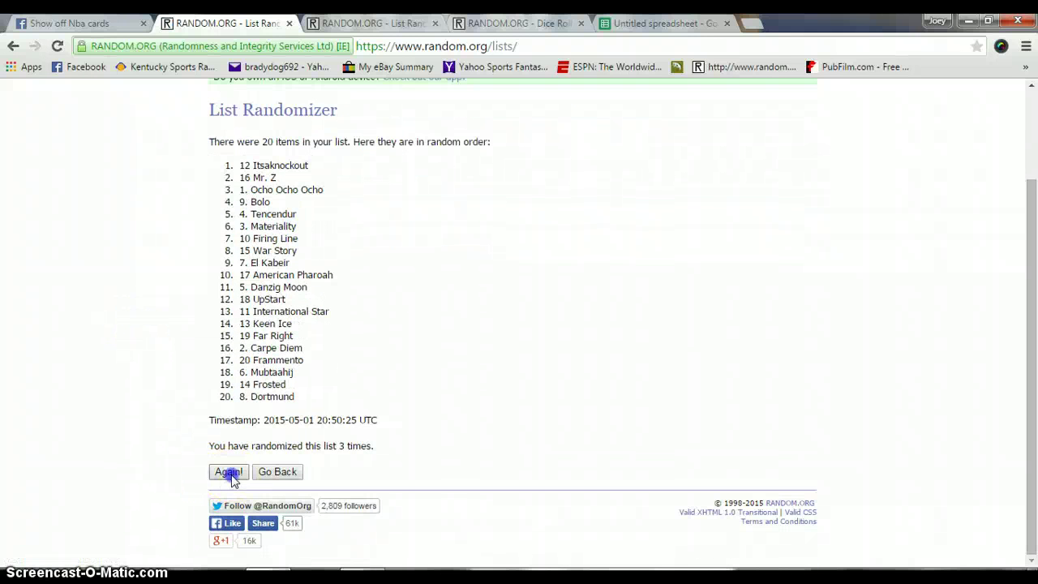
pyautogui.click(231, 474)
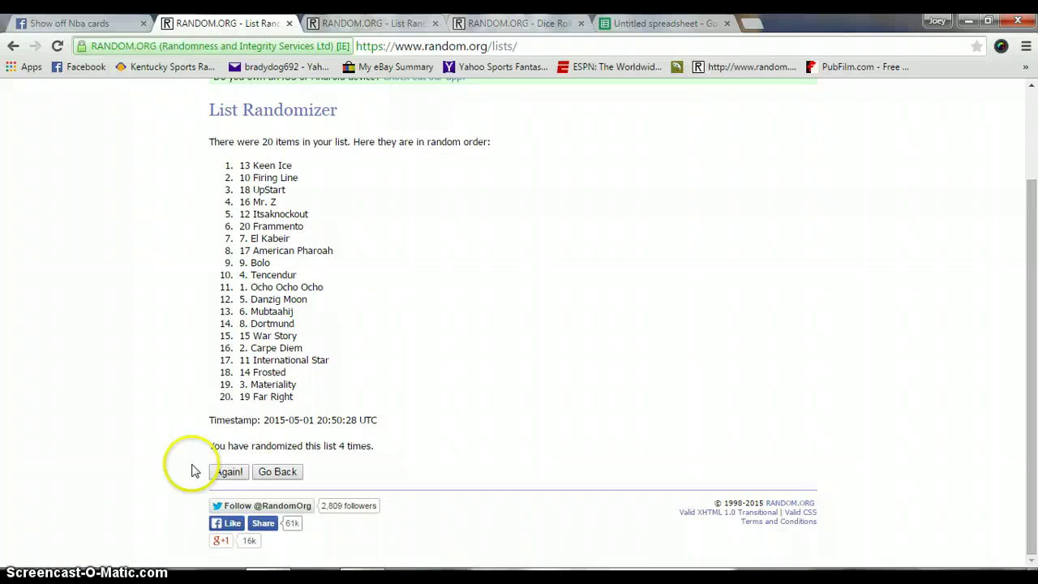
pyautogui.click(214, 471)
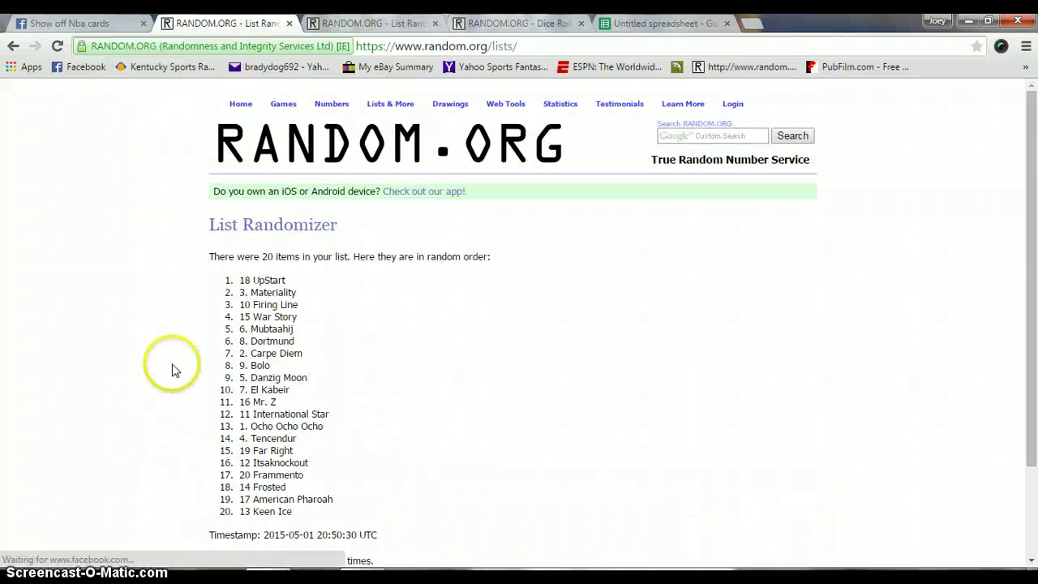
pyautogui.scroll(-3, 172, 370)
pyautogui.click(225, 473)
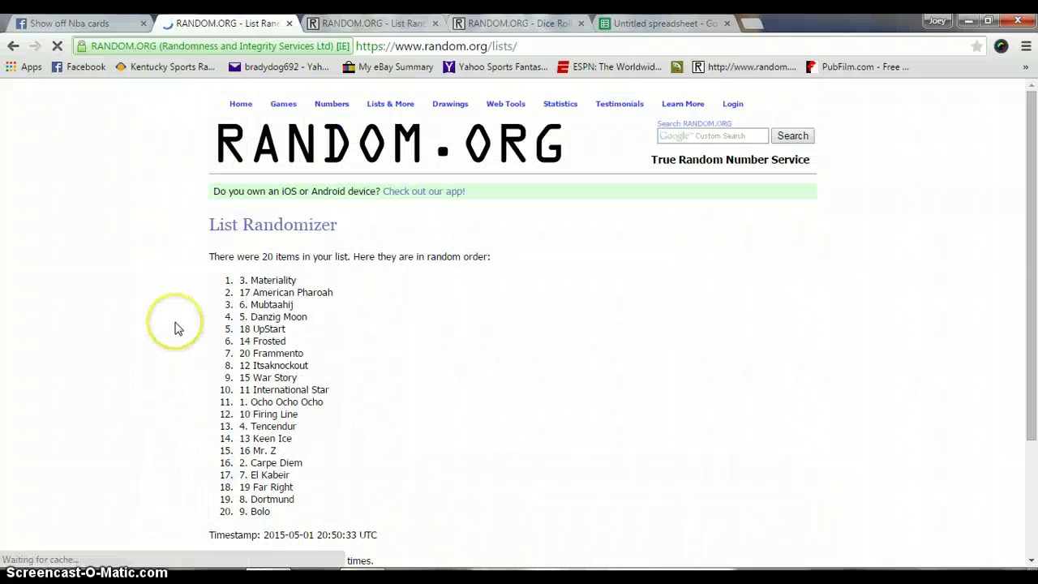
pyautogui.scroll(-3, 180, 365)
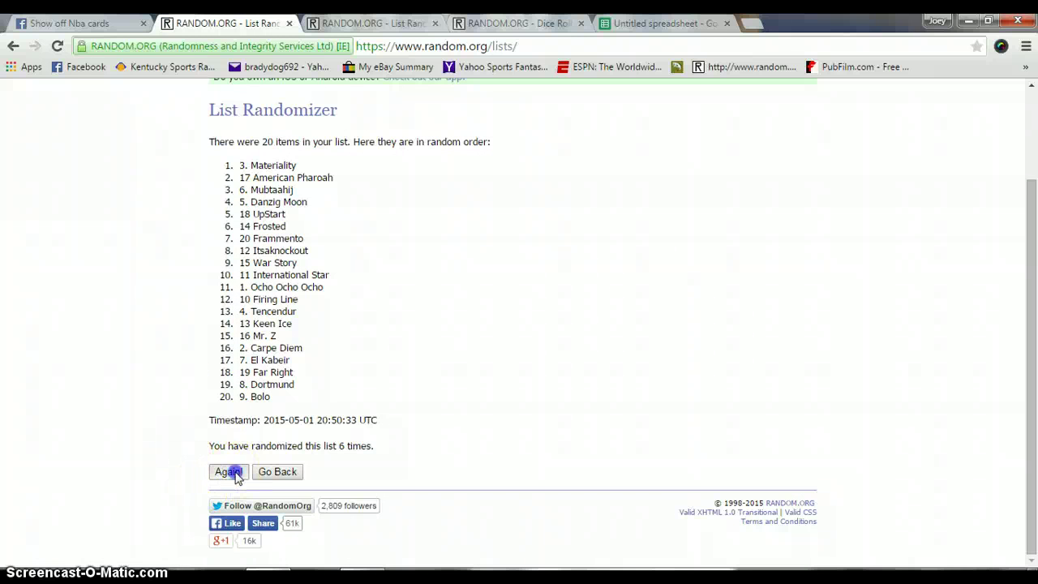
pyautogui.click(231, 472)
pyautogui.scroll(-3, 179, 329)
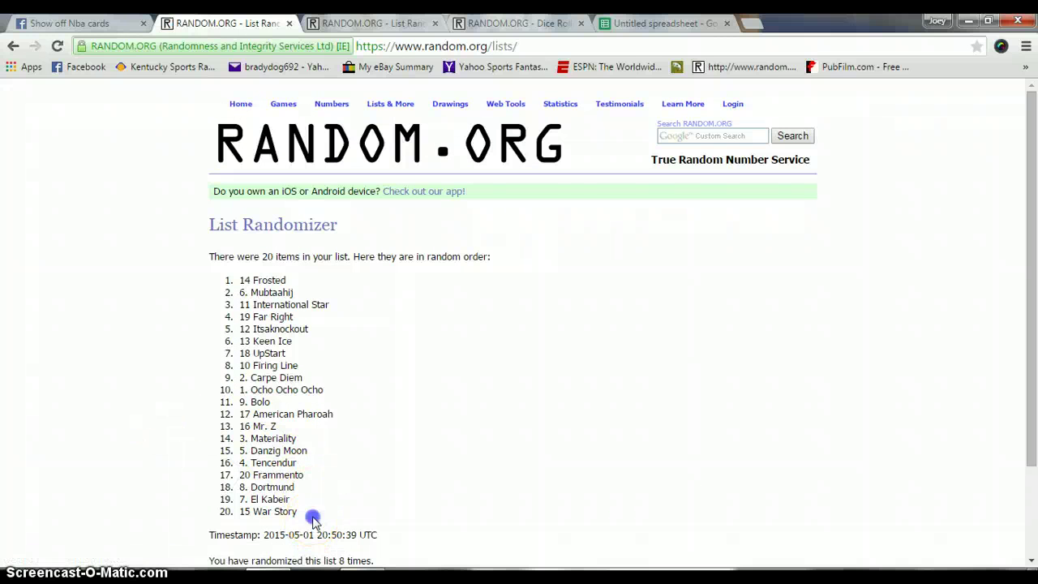
# - Copy the shuffled horse list, 14 Frosted through 15 War Story
pyautogui.moveTo(311, 519); pyautogui.dragTo(369, 532)
pyautogui.click(330, 316)
pyautogui.click(397, 432)
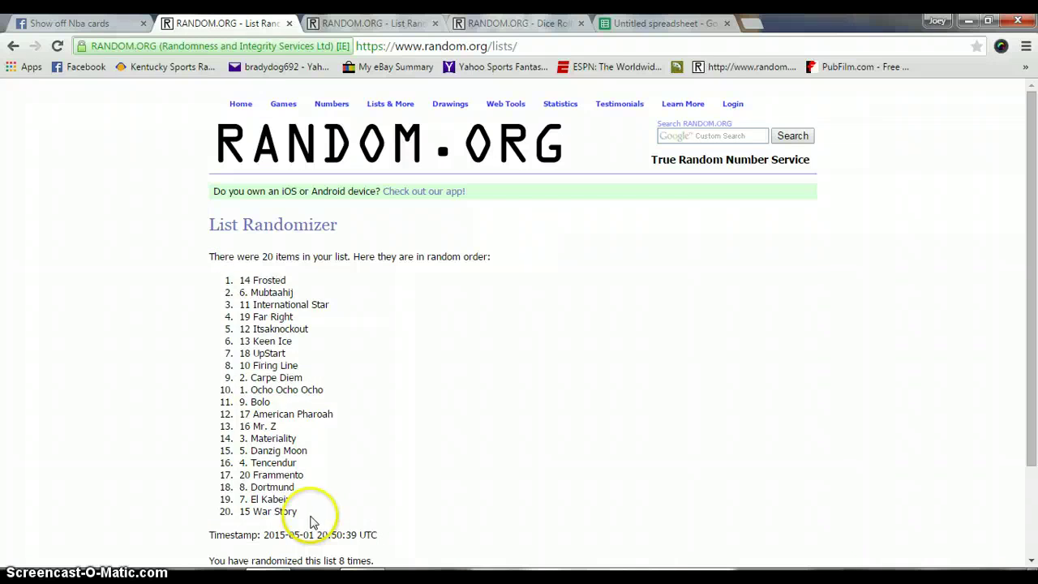
pyautogui.moveTo(311, 514); pyautogui.dragTo(238, 278)
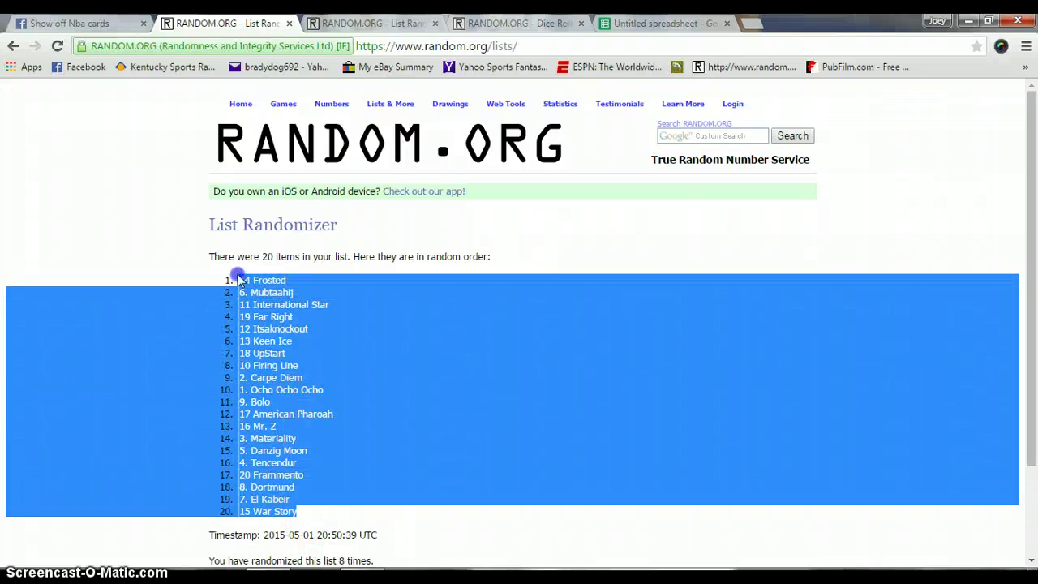
pyautogui.rightClick(353, 321)
pyautogui.click(371, 330)
pyautogui.hotkey('ctrl', '5')
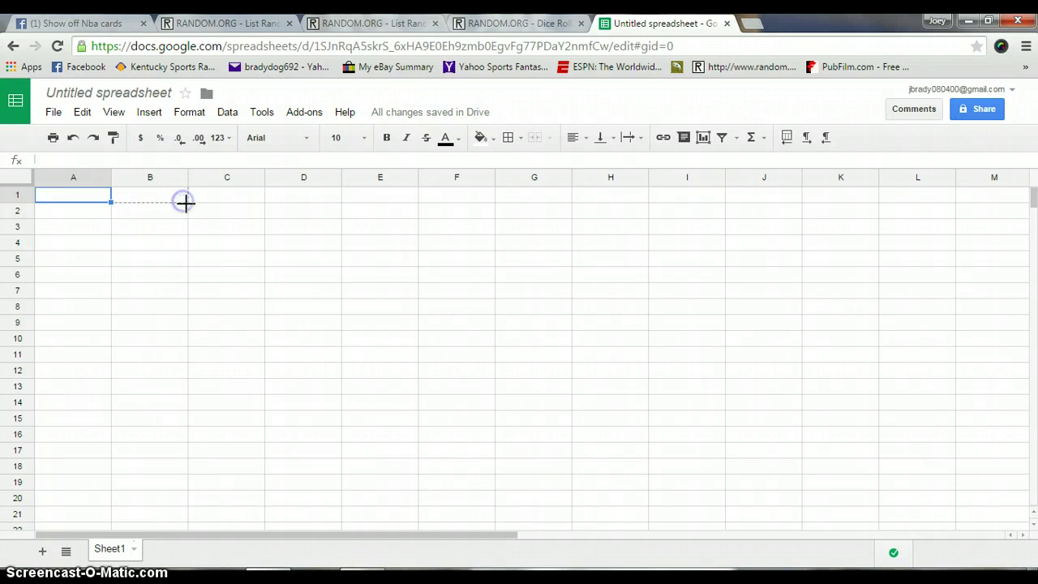
# - Paste the shuffled horse list into cells A1:A20 of the Untitled spreadsheet
pyautogui.moveTo(185, 202)
pyautogui.mouseDown()
pyautogui.moveTo(157, 199)
pyautogui.moveTo(187, 199)
pyautogui.mouseUp()
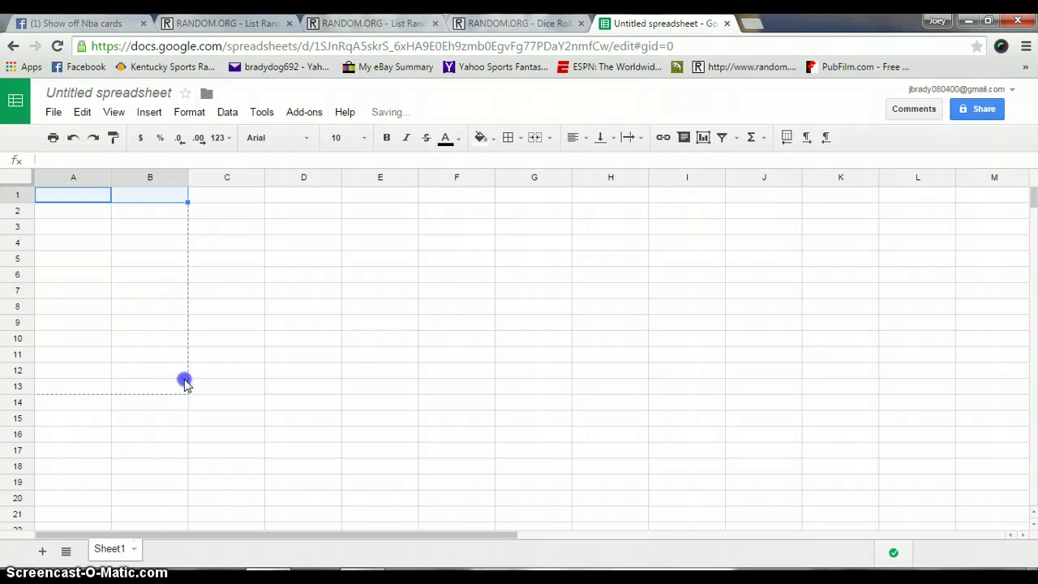
pyautogui.moveTo(175, 494); pyautogui.dragTo(174, 495)
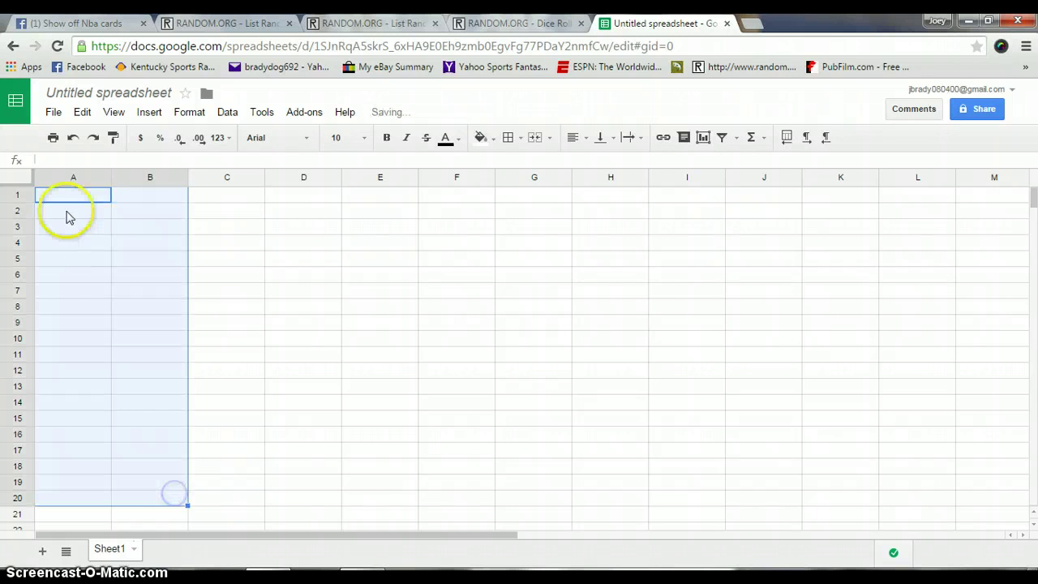
pyautogui.rightClick(50, 200)
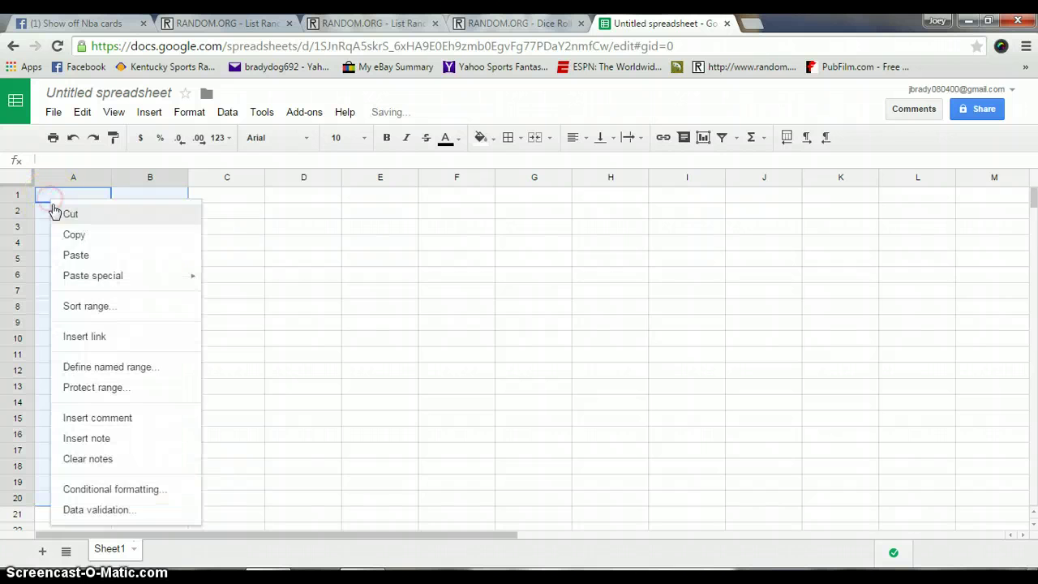
pyautogui.click(73, 255)
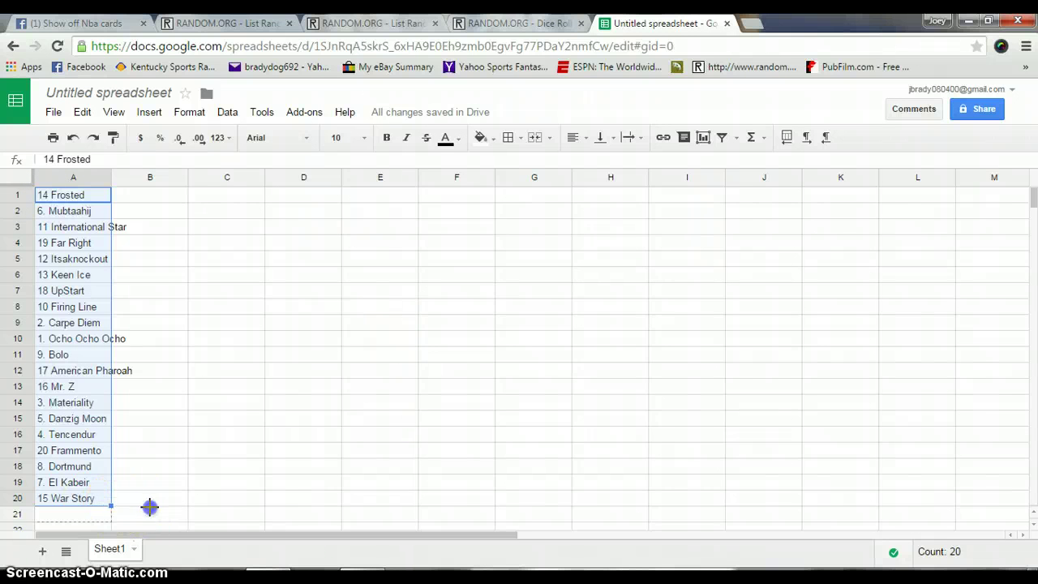
# - Fill column B from column A's horse entries and extend the fill to row 21
pyautogui.moveTo(184, 500); pyautogui.dragTo(185, 500)
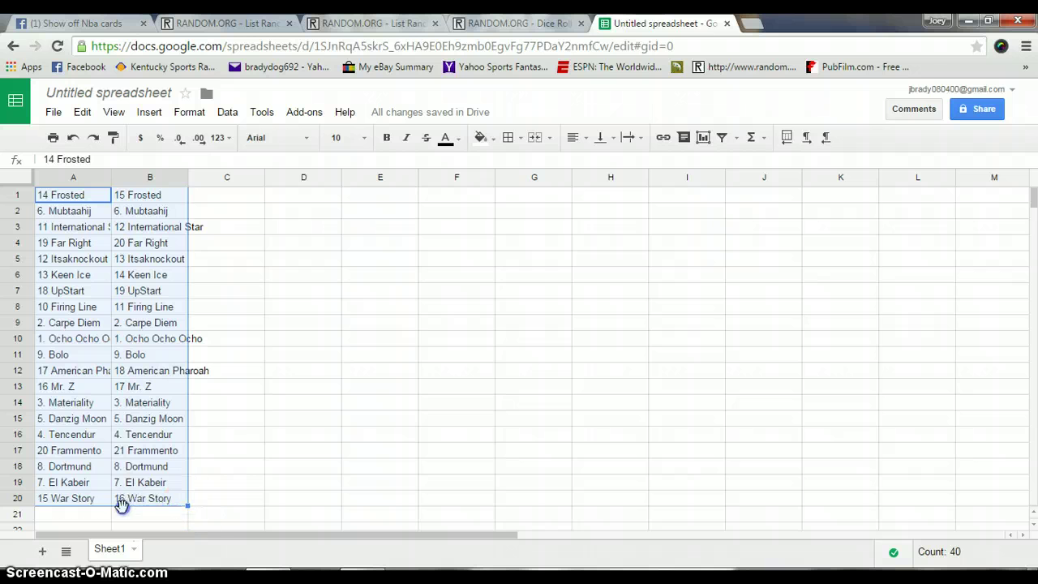
pyautogui.moveTo(116, 505); pyautogui.dragTo(116, 505)
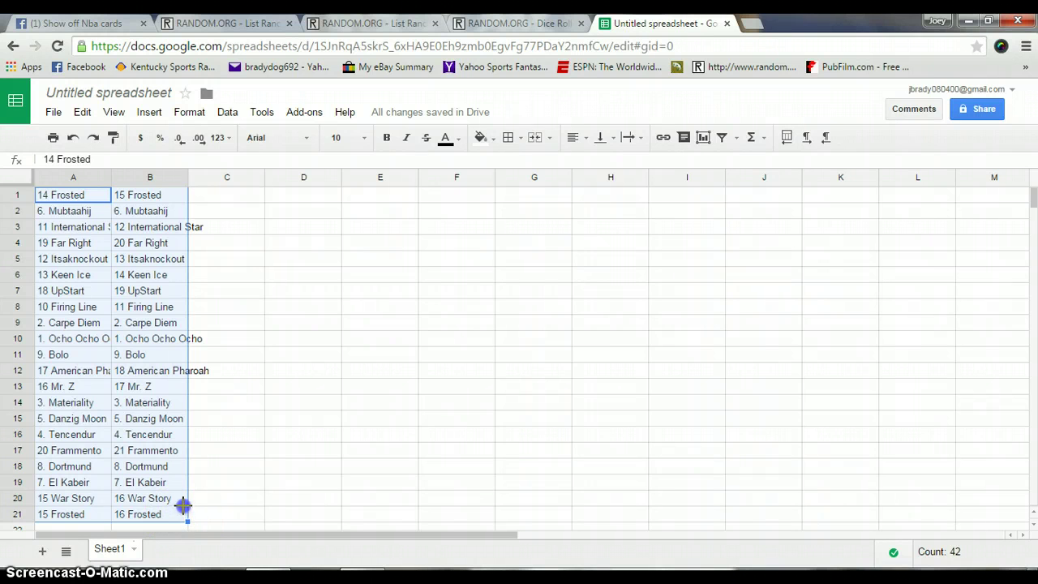
# - Clear the stray 15 Frosted from A21 and the entries in B19, B17 and B15
pyautogui.click(178, 516)
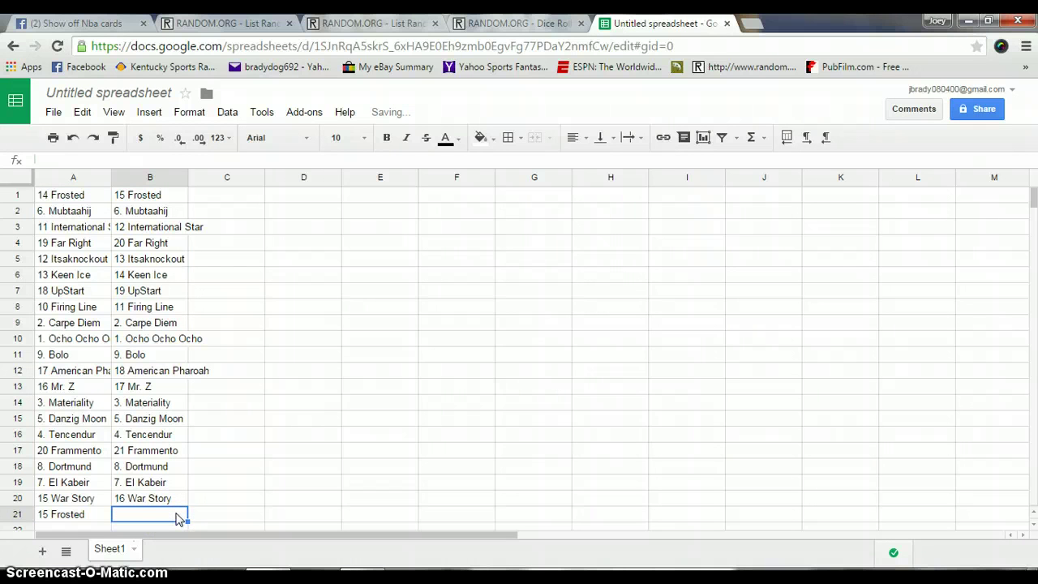
pyautogui.click(96, 515)
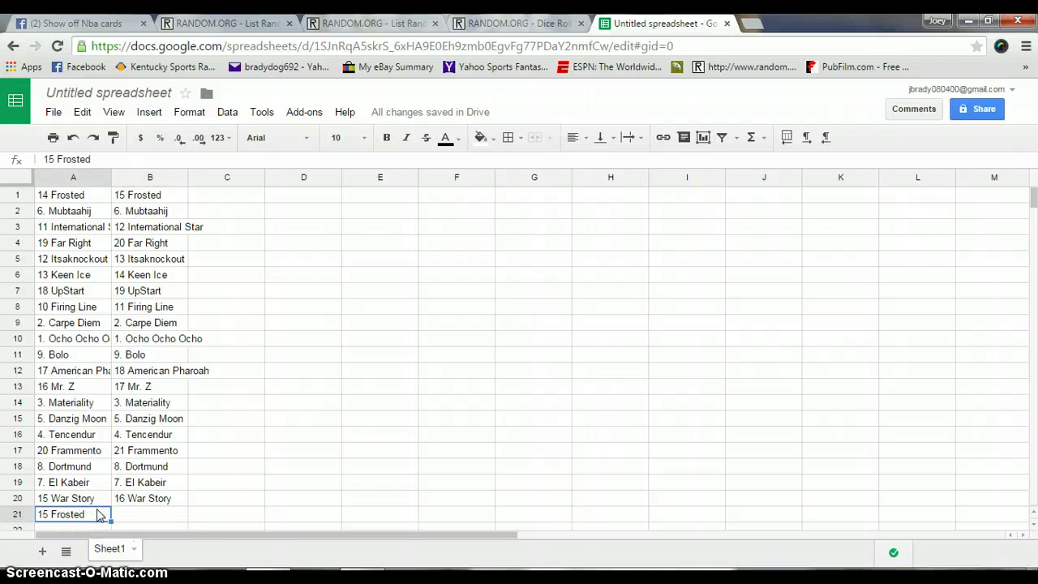
pyautogui.press('Delete')
pyautogui.click(180, 501)
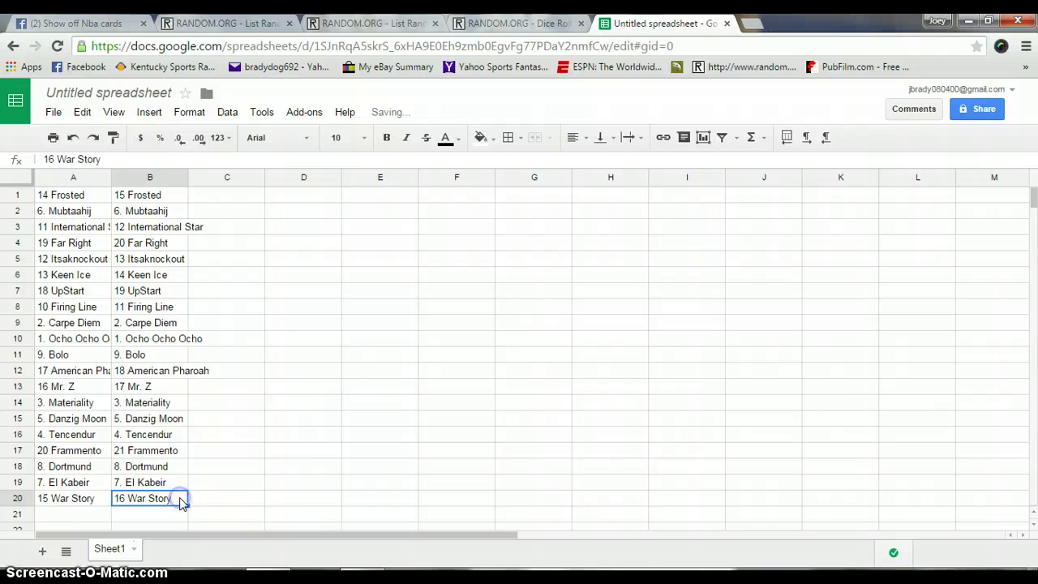
pyautogui.click(176, 484)
pyautogui.press('Delete')
pyautogui.click(180, 474)
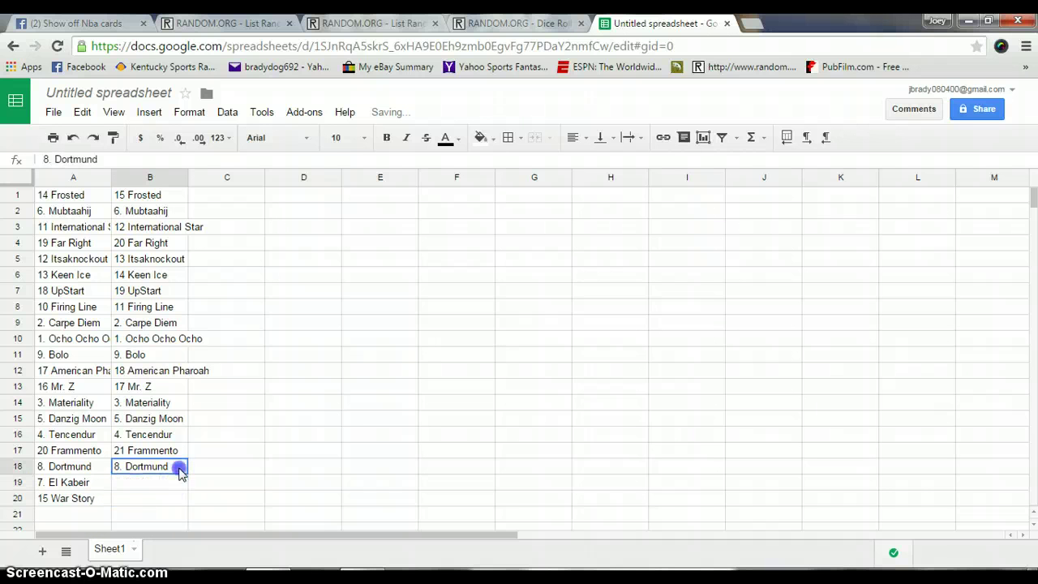
pyautogui.click(179, 451)
pyautogui.press('Delete')
pyautogui.click(181, 435)
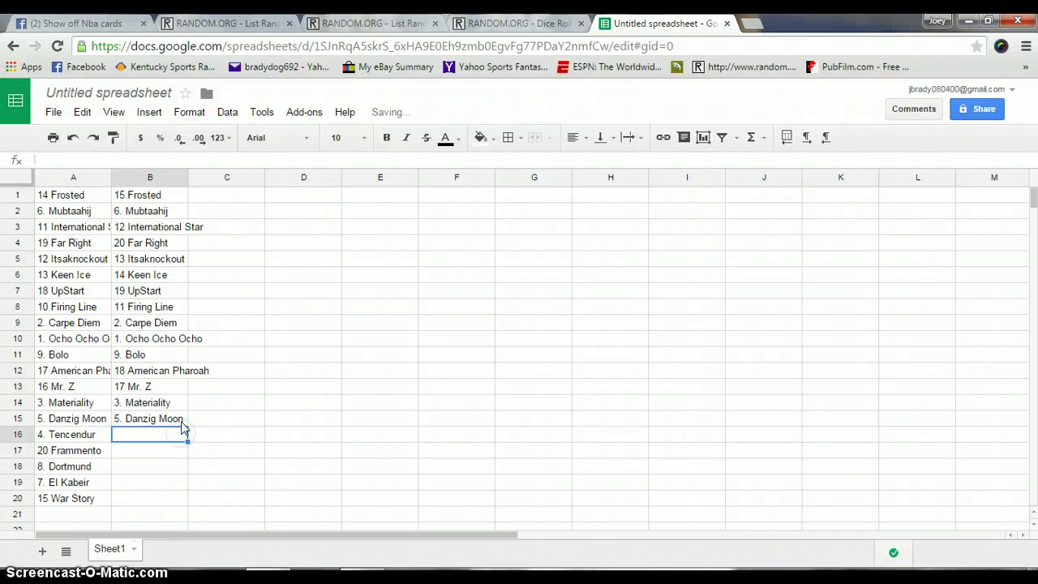
pyautogui.click(180, 420)
pyautogui.press('Delete')
# - Clear the column-B entries 17 Mr. Z, 18 American Pharoah and 2. Carpe Diem
pyautogui.click(183, 406)
pyautogui.click(172, 388)
pyautogui.press('Delete')
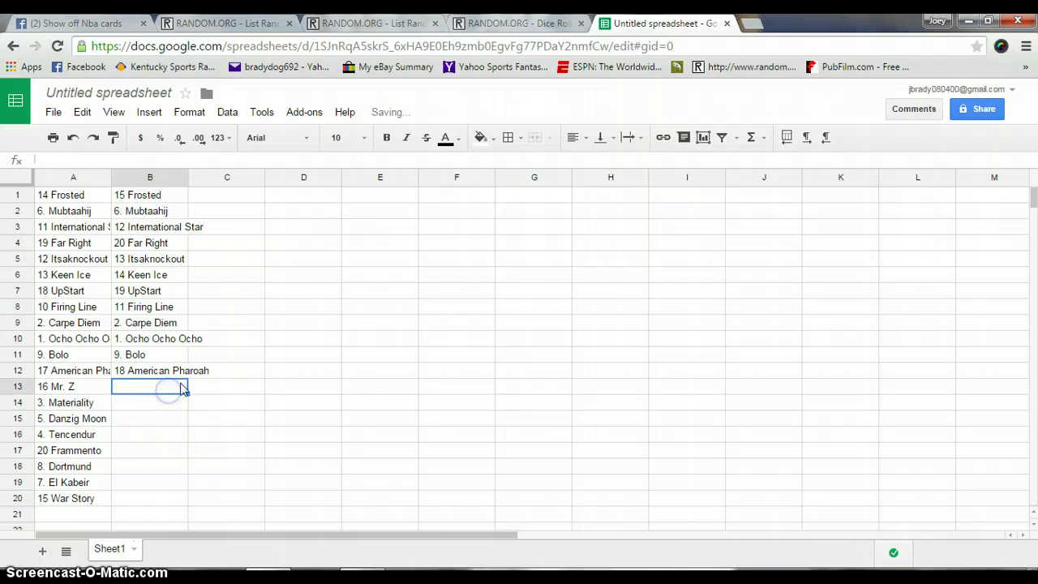
pyautogui.click(205, 375)
pyautogui.click(178, 373)
pyautogui.press('Delete')
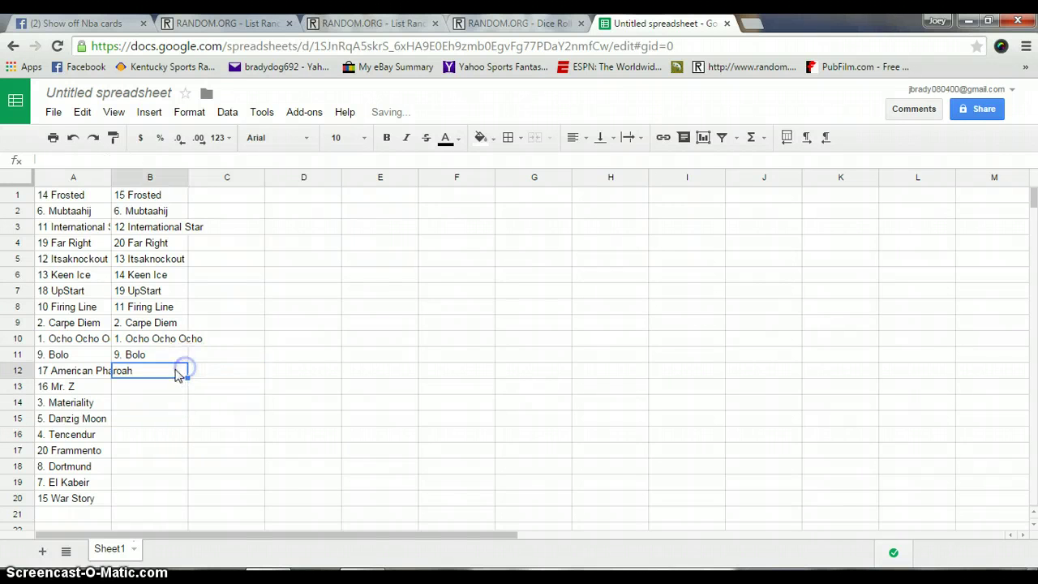
pyautogui.click(173, 360)
pyautogui.click(181, 335)
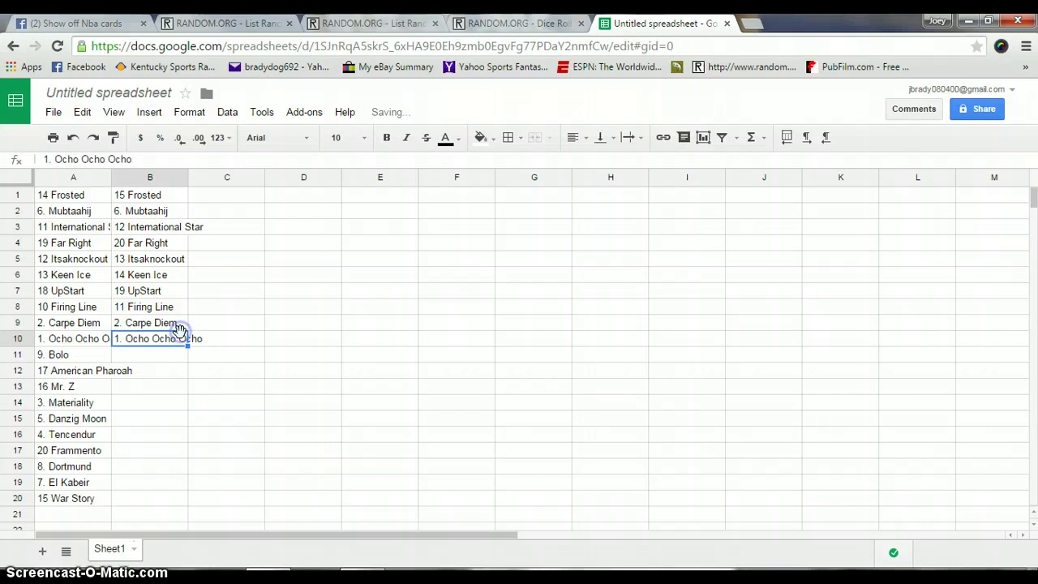
pyautogui.click(180, 324)
pyautogui.press('Delete')
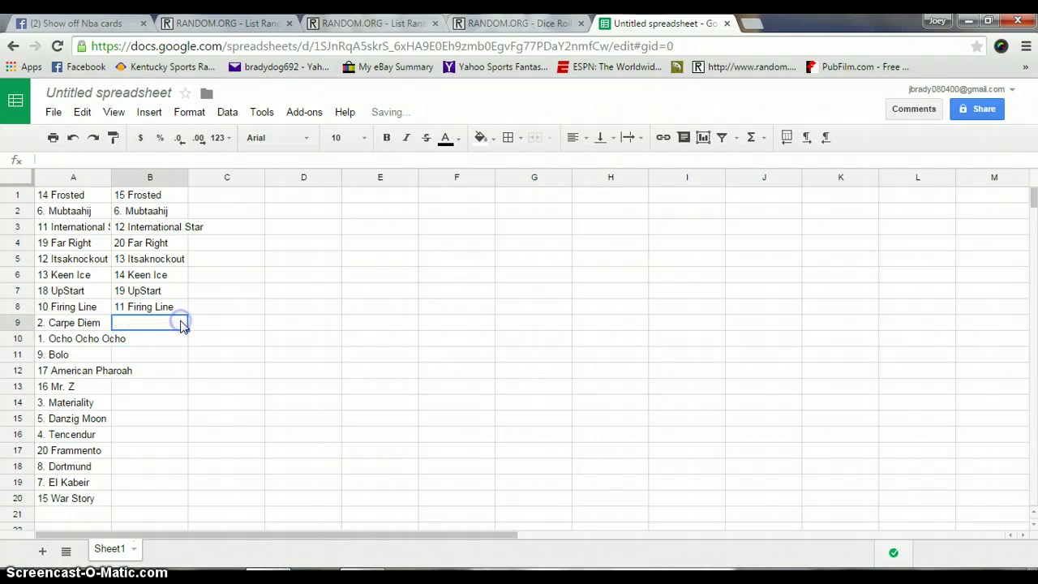
# - Clear the remaining column-B entries from B8 up to B1
pyautogui.click(180, 310)
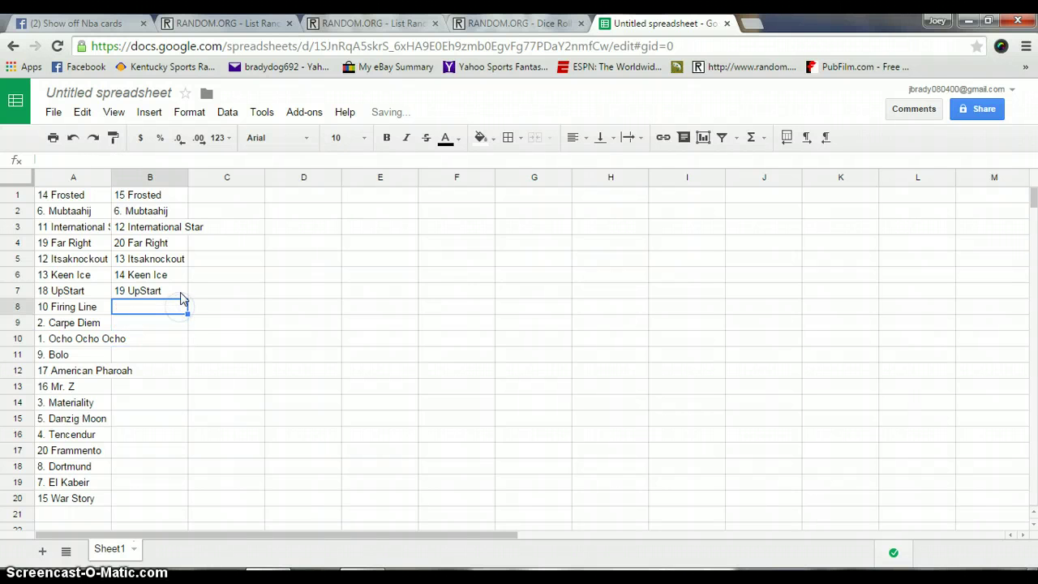
pyautogui.click(182, 291)
pyautogui.click(182, 277)
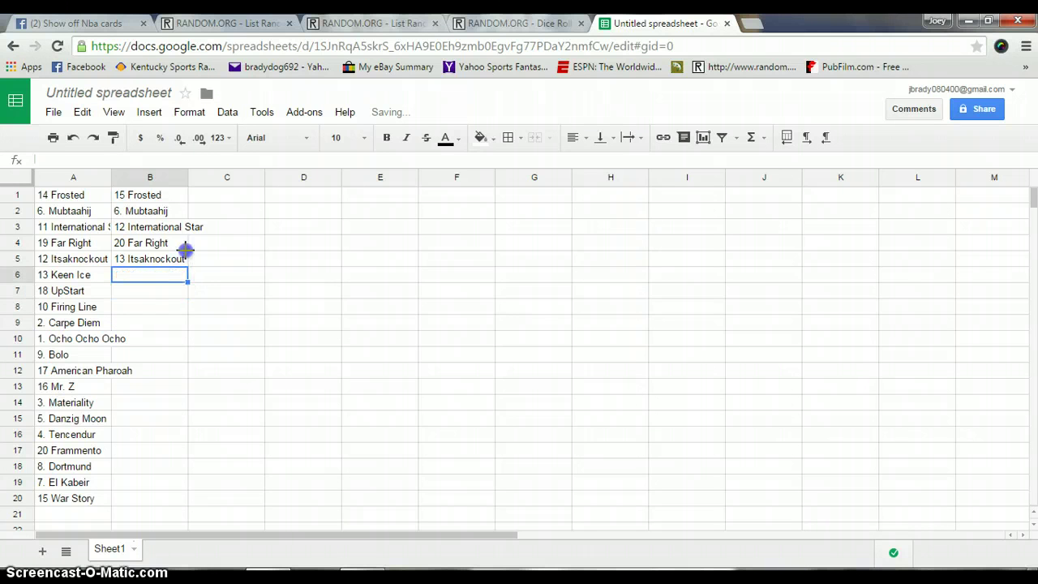
pyautogui.click(186, 248)
pyautogui.click(184, 261)
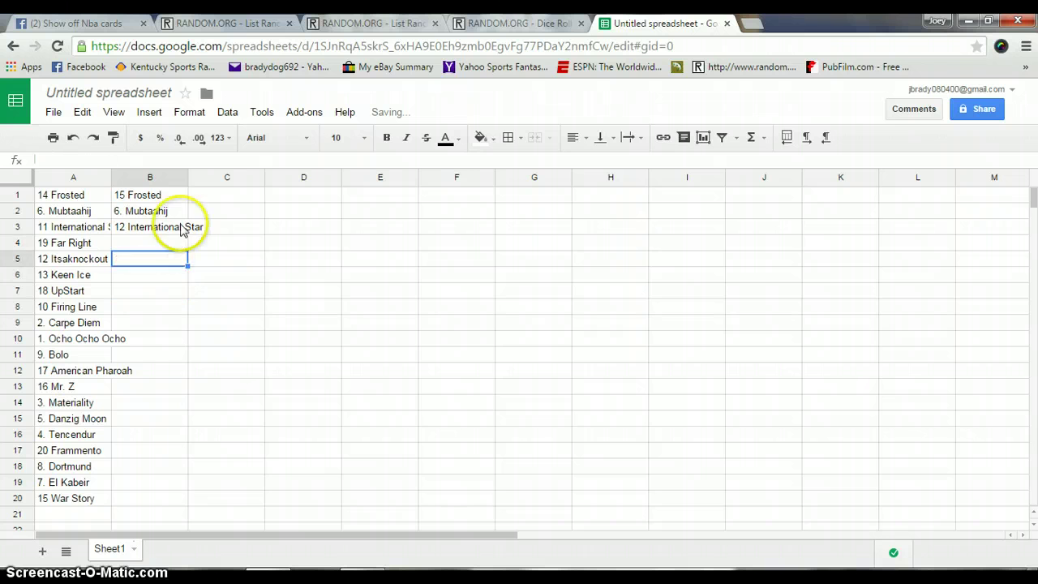
pyautogui.click(182, 228)
pyautogui.press('Delete')
pyautogui.click(179, 212)
pyautogui.click(180, 199)
pyautogui.press('Delete')
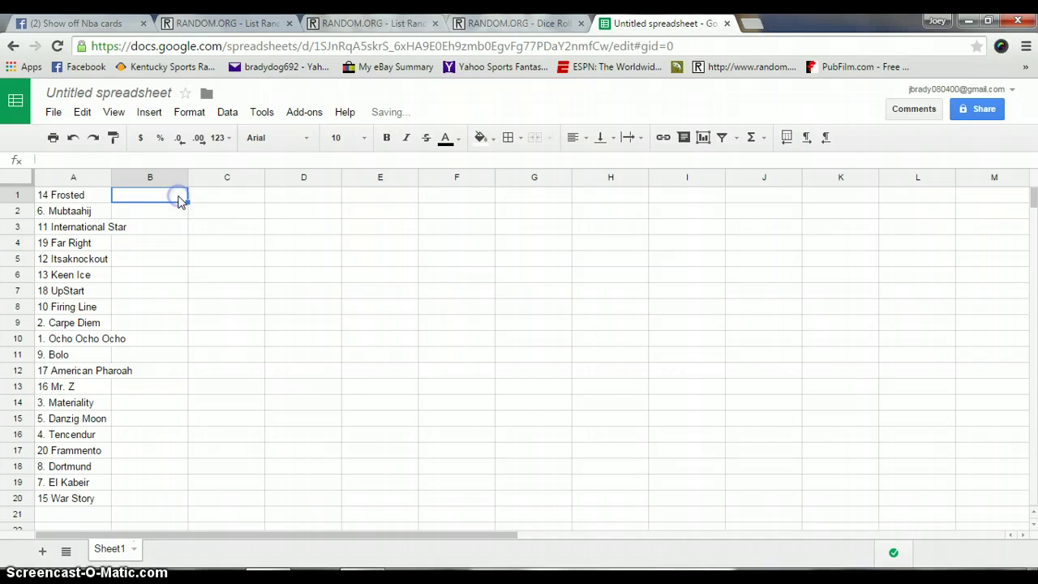
pyautogui.click(369, 23)
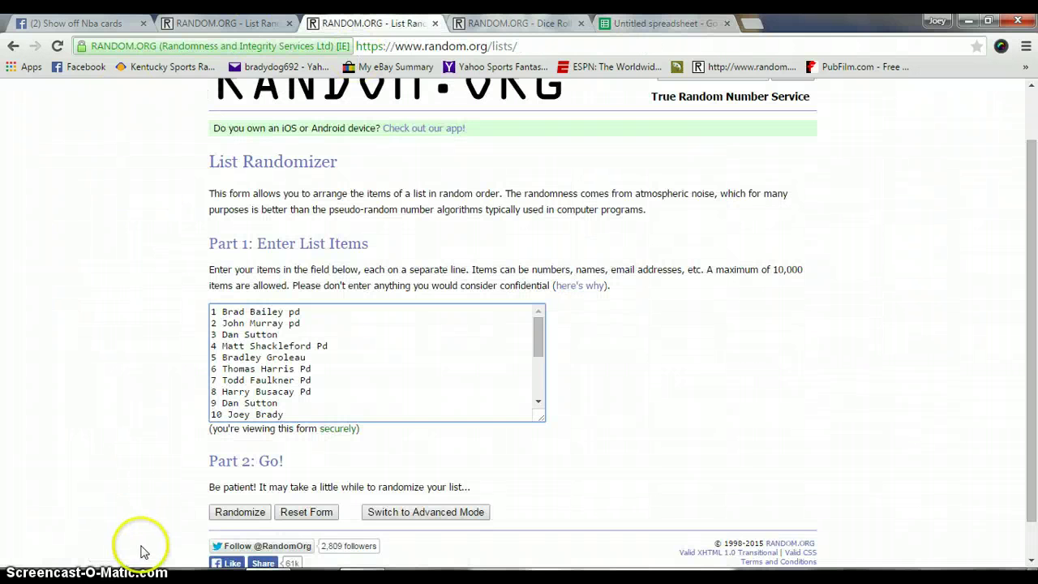
# - Randomize the 20-entrant list and reshuffle it until eight shuffles are done
pyautogui.click(240, 513)
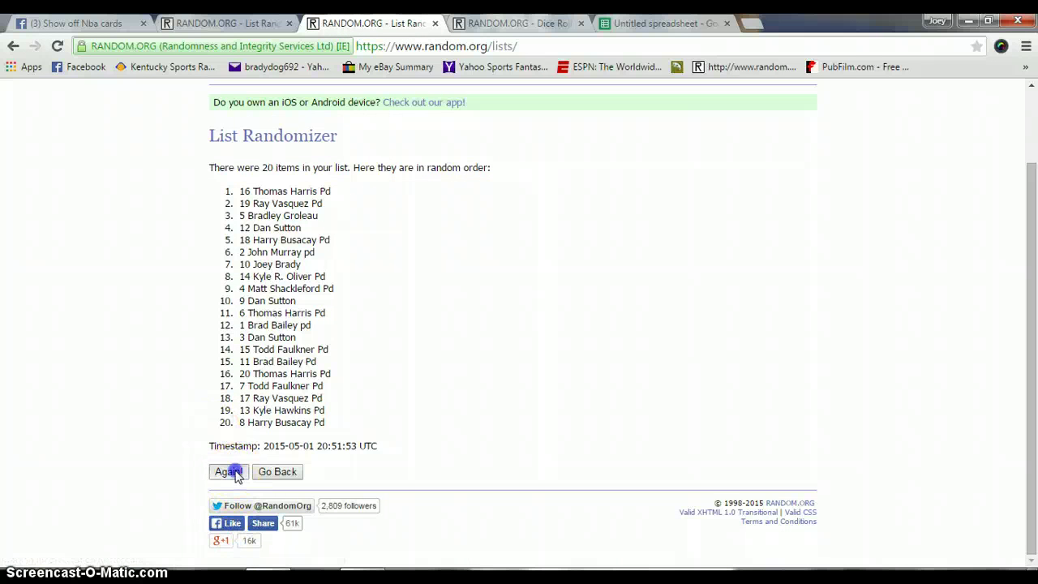
pyautogui.click(229, 471)
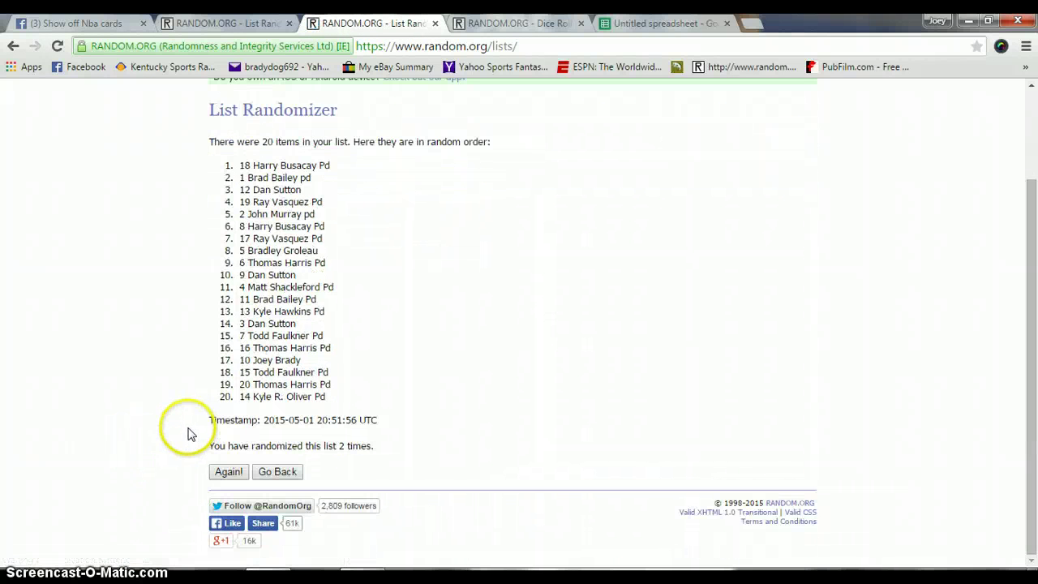
pyautogui.click(229, 472)
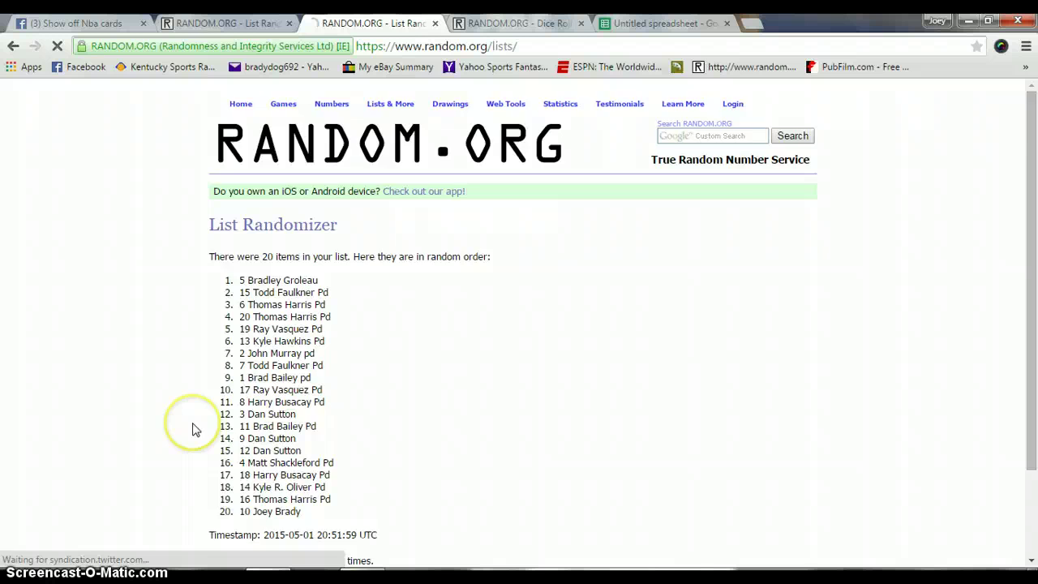
pyautogui.click(237, 513)
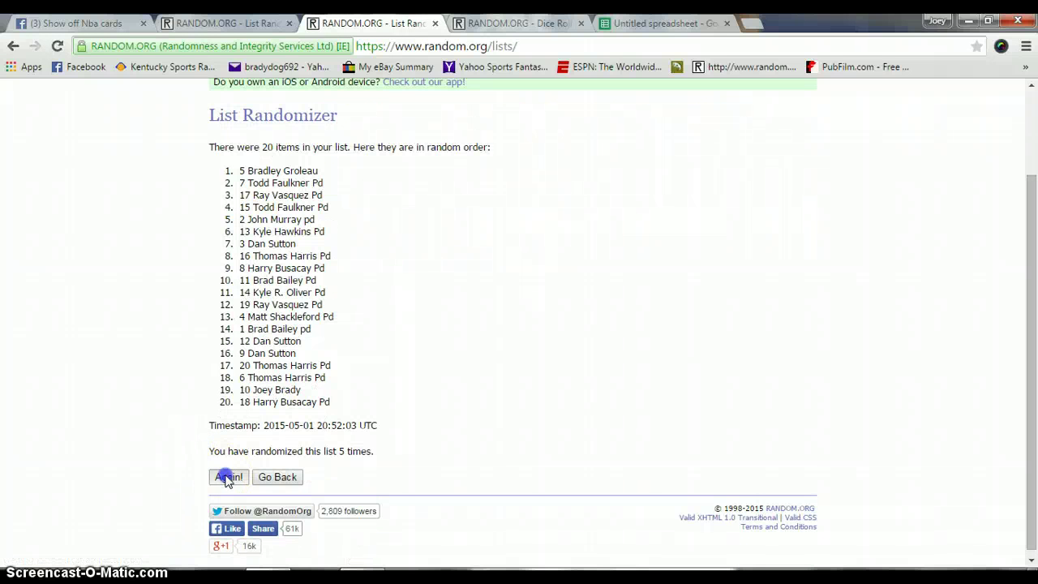
pyautogui.click(228, 478)
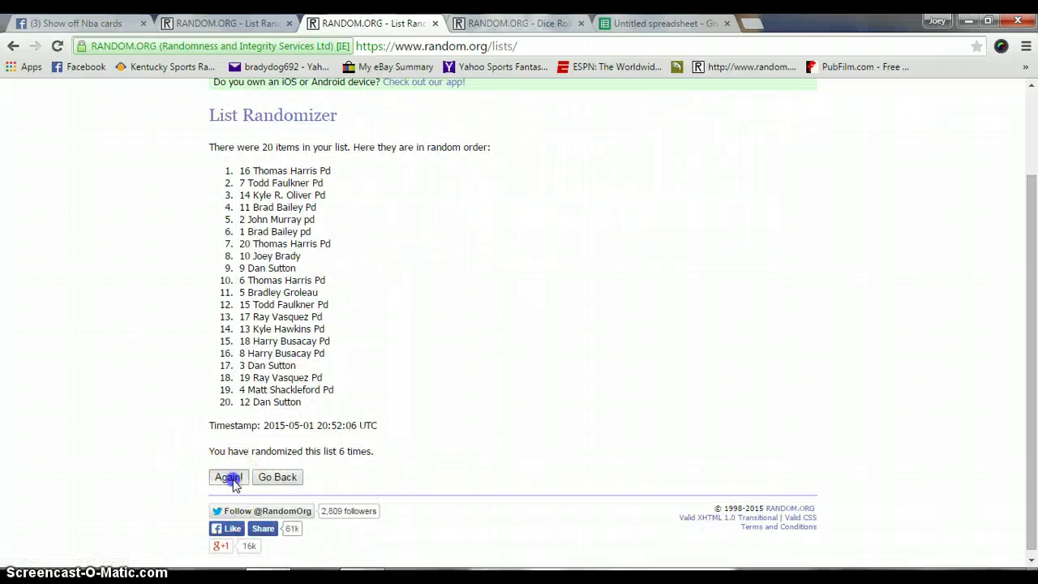
pyautogui.click(229, 478)
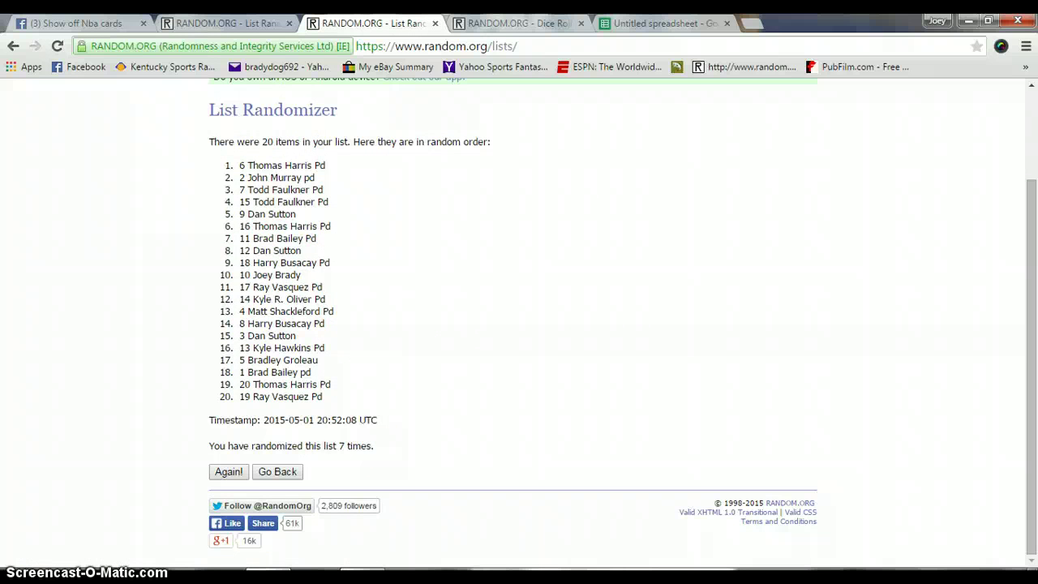
pyautogui.click(973, 581)
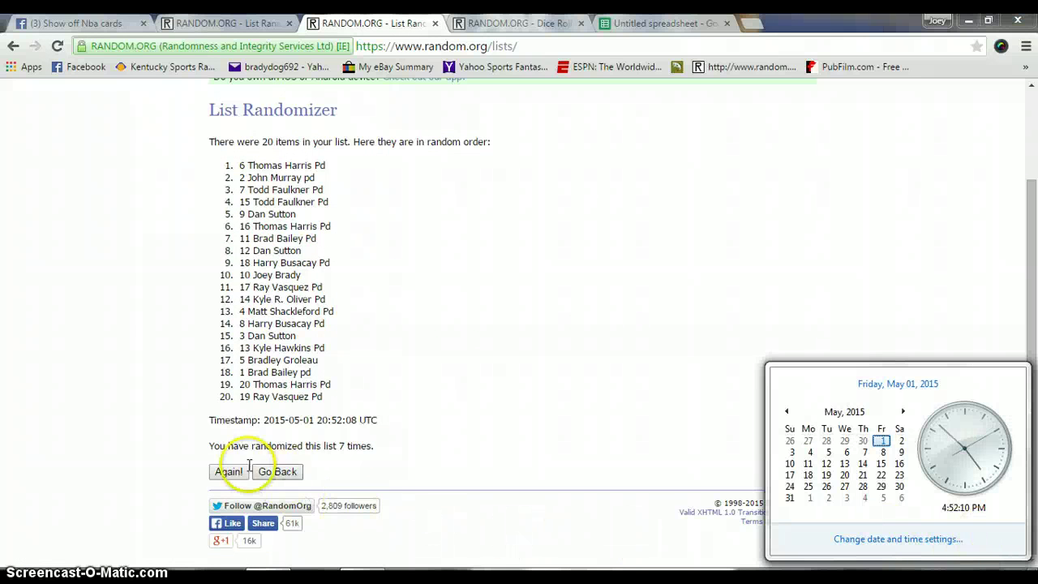
pyautogui.click(232, 477)
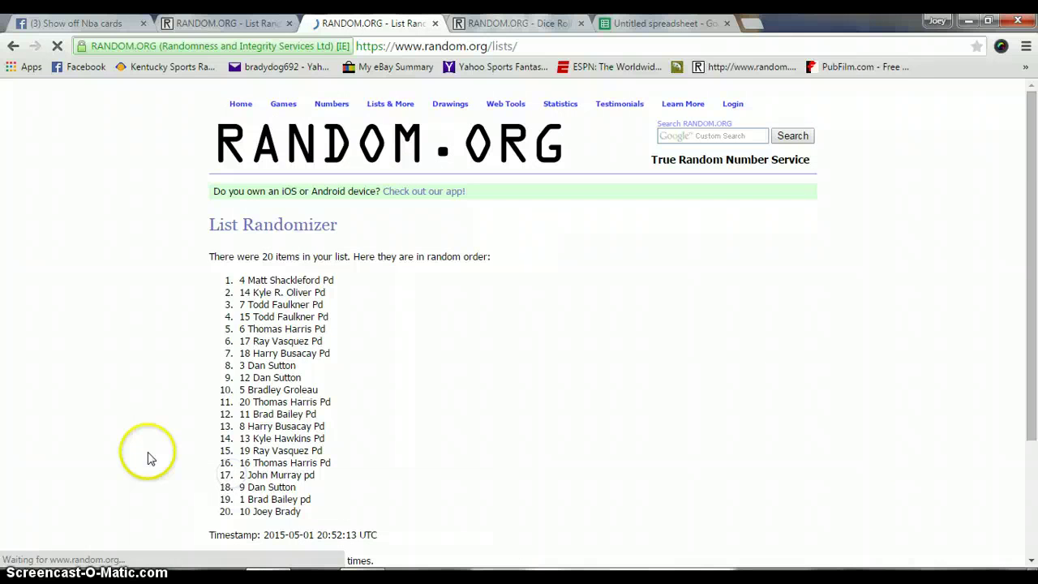
# - Select and copy the final randomized entrant order
pyautogui.moveTo(311, 511); pyautogui.dragTo(221, 281)
pyautogui.rightClick(395, 329)
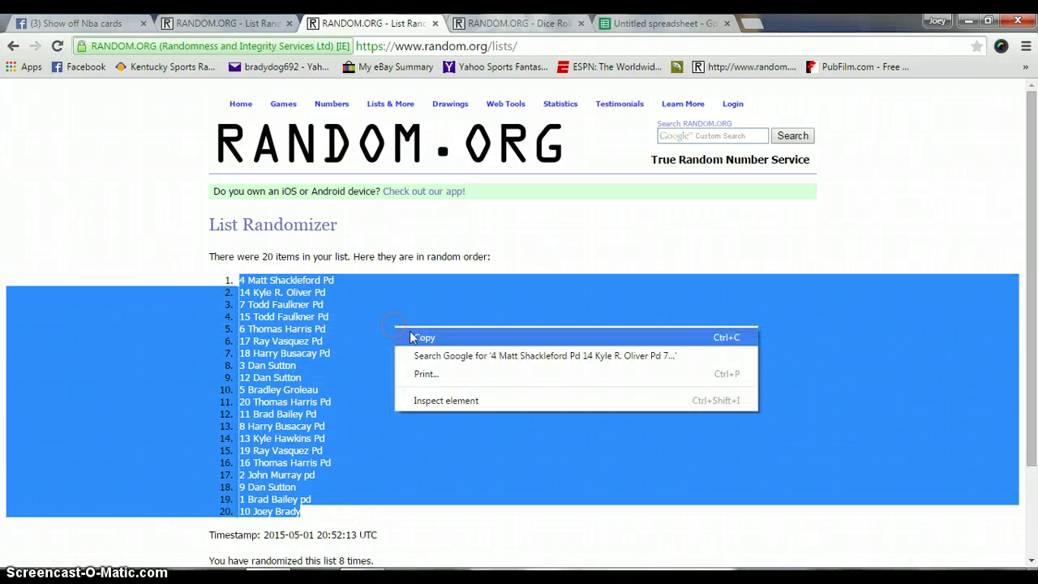
pyautogui.click(410, 335)
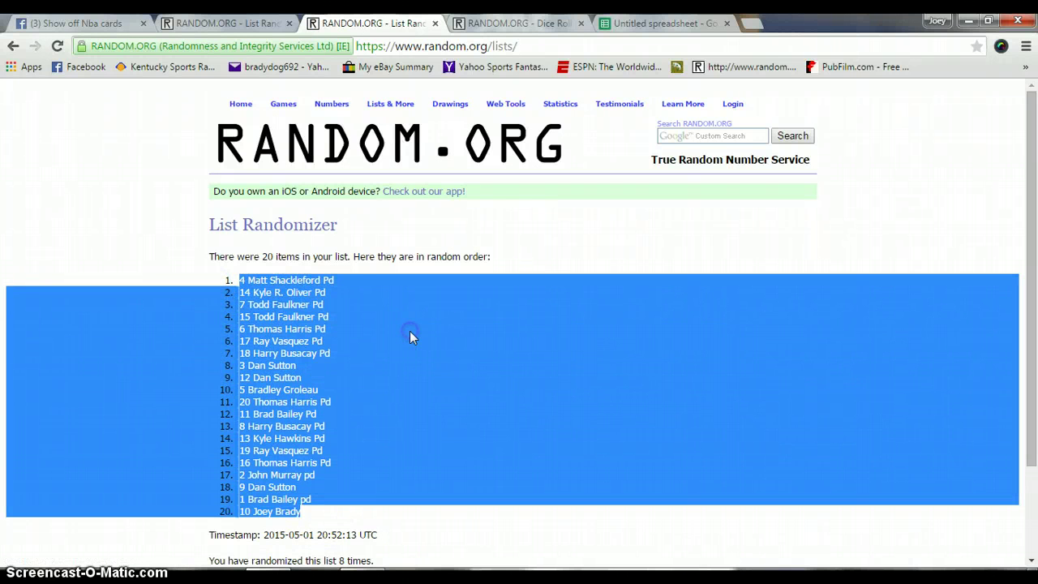
# - Paste the 20 shuffled entrant names into B1:B20 beside the horses in column A
pyautogui.click(621, 23)
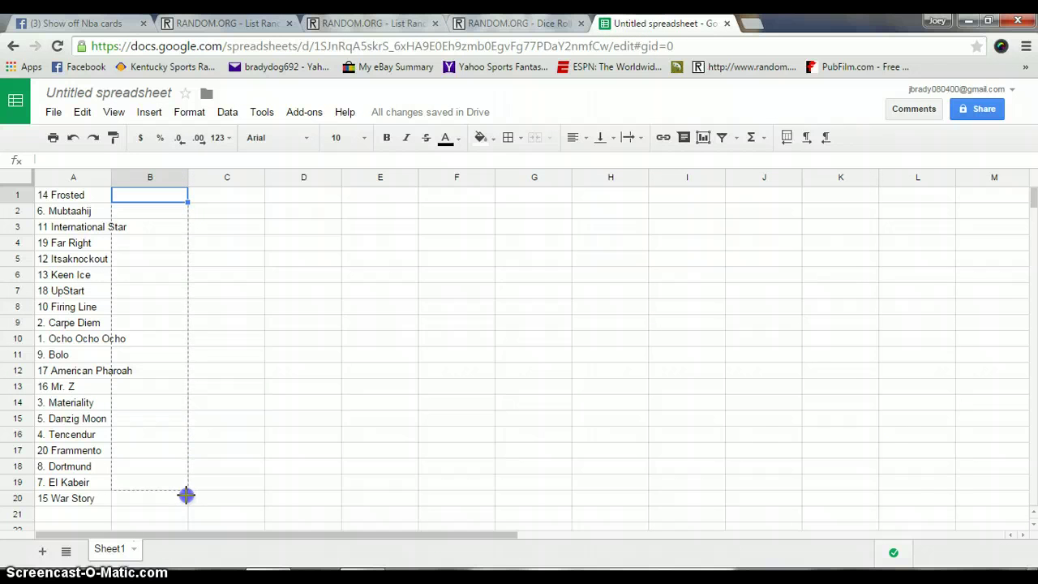
pyautogui.moveTo(185, 495); pyautogui.dragTo(186, 497)
pyautogui.rightClick(134, 199)
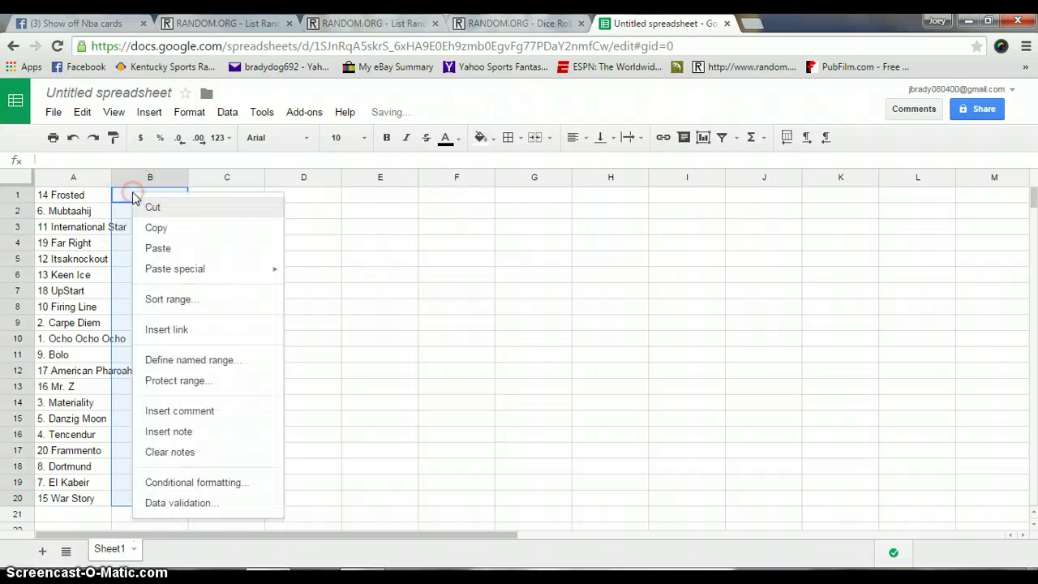
pyautogui.click(156, 248)
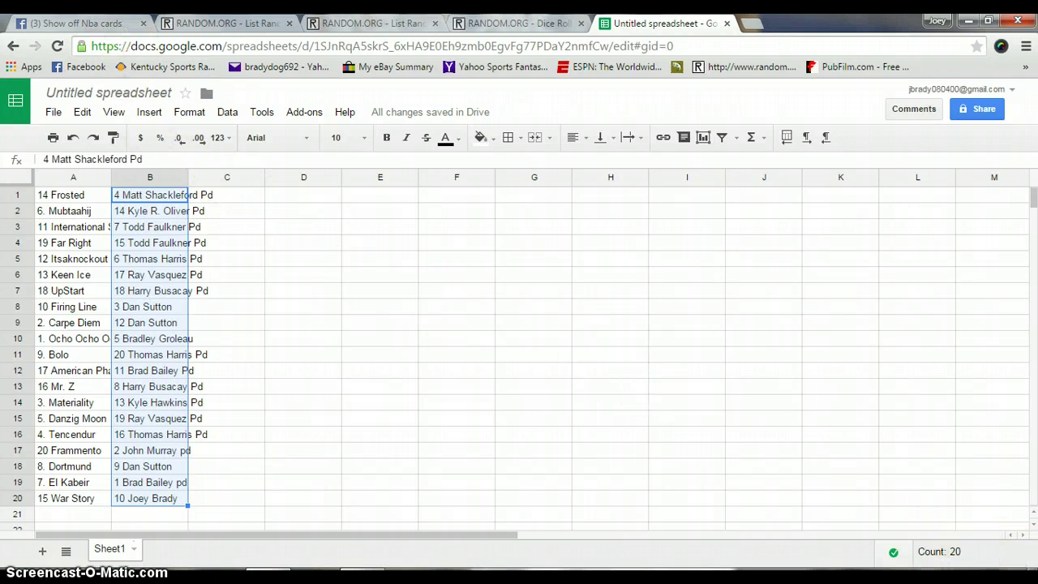
pyautogui.click(899, 581)
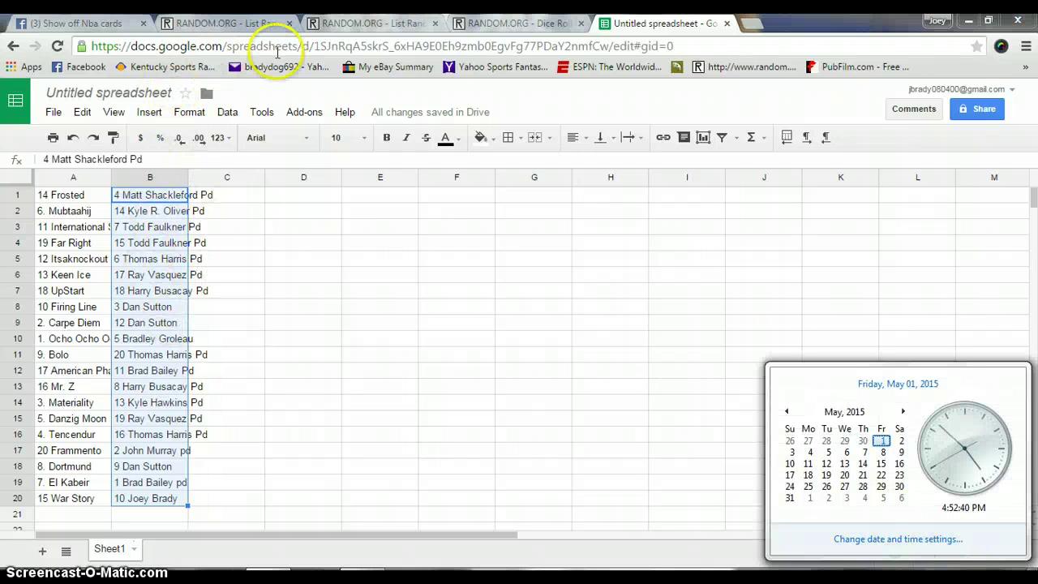
# - Post a 'done' comment on the Show off Nba cards group thread
pyautogui.hotkey('ctrl', '1')
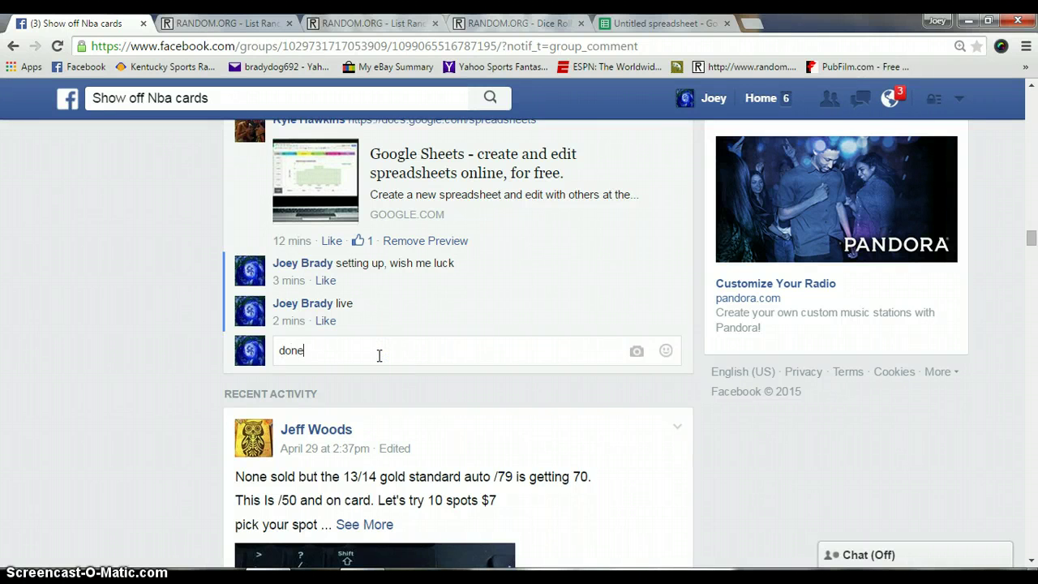
pyautogui.press('Return')
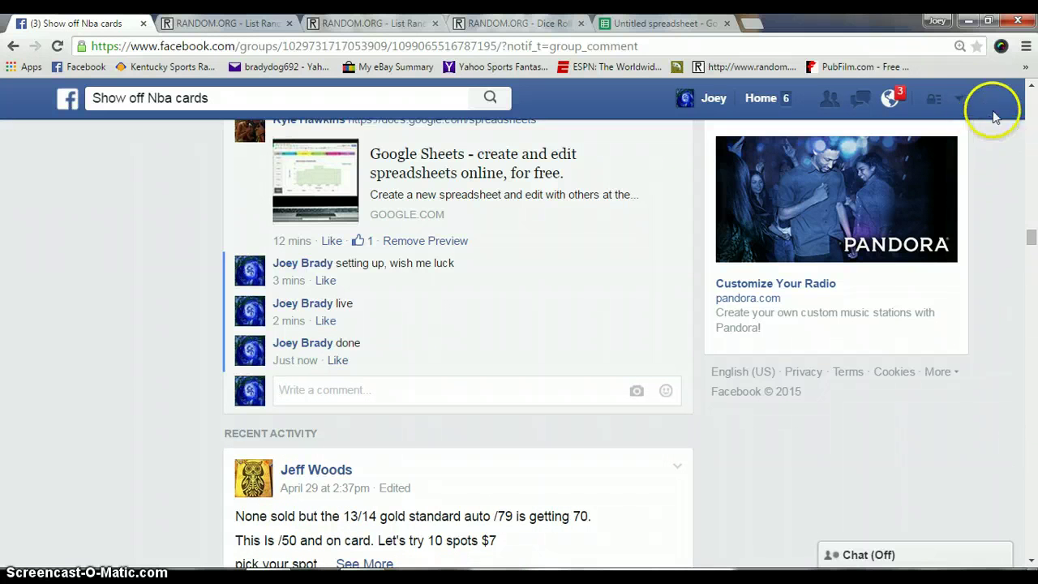
pyautogui.click(699, 23)
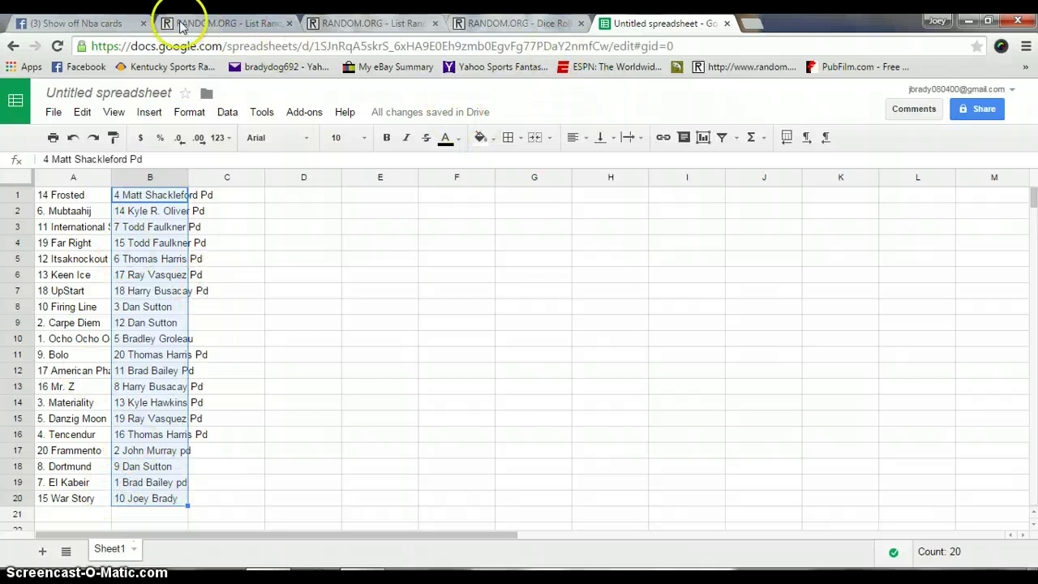
pyautogui.click(95, 24)
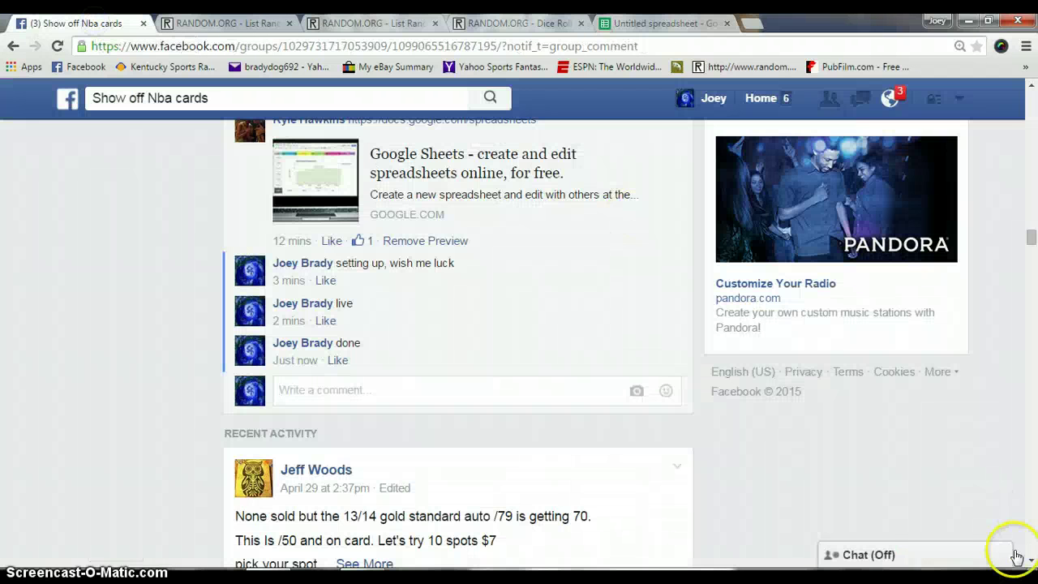